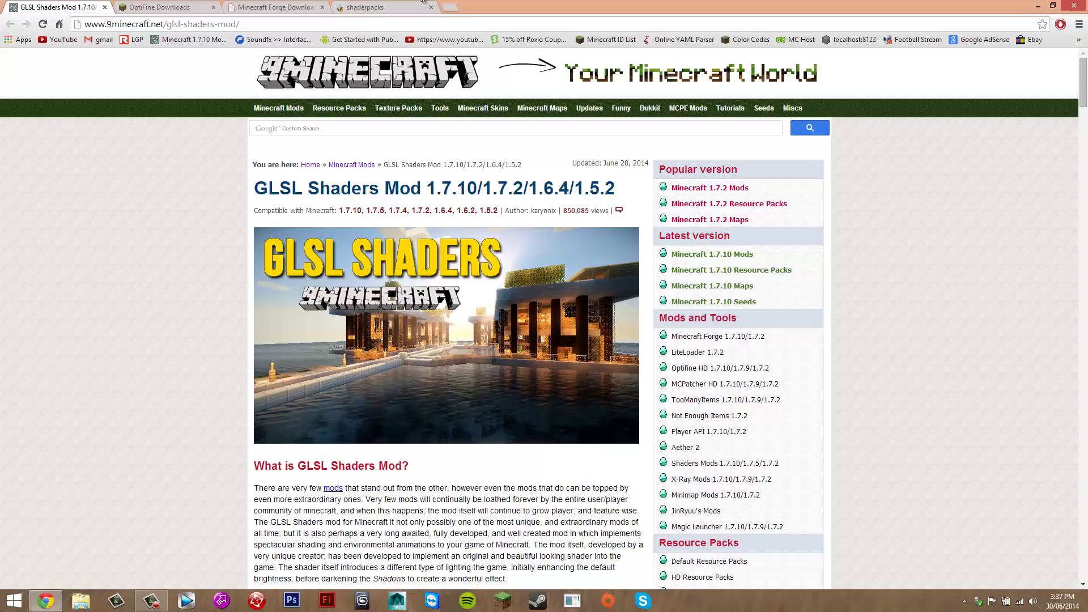
Look through the open GLSL Shaders Mod, OptiFine, Minecraft Forge and shaderpacks download pages.
left_click(345, 6)
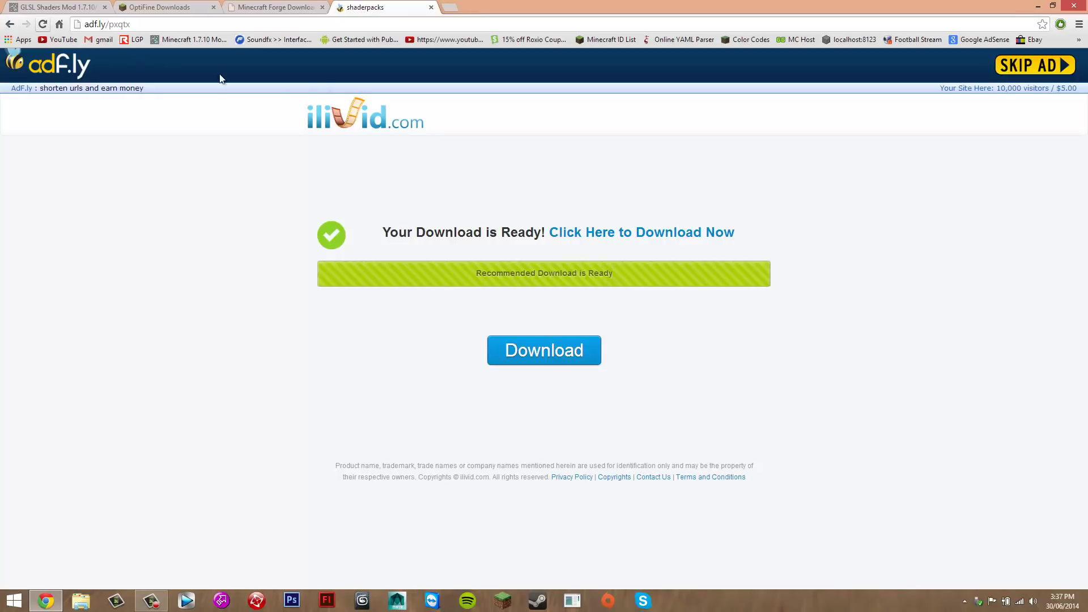
key("ctrl+Tab")
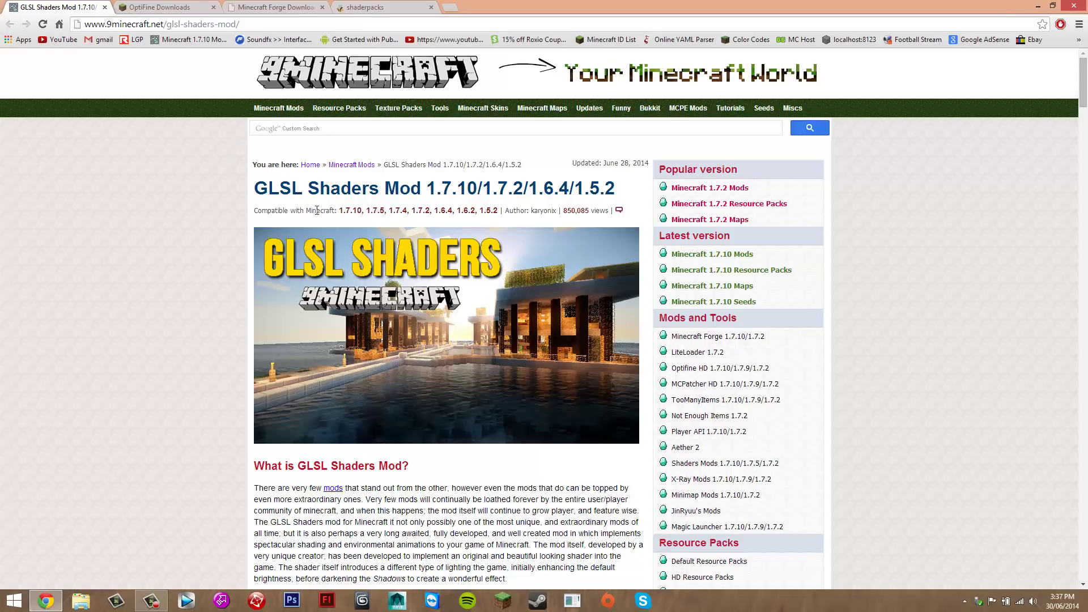
left_click_drag(254, 189, 399, 189)
left_click(252, 196)
left_click(162, 6)
left_click(229, 7)
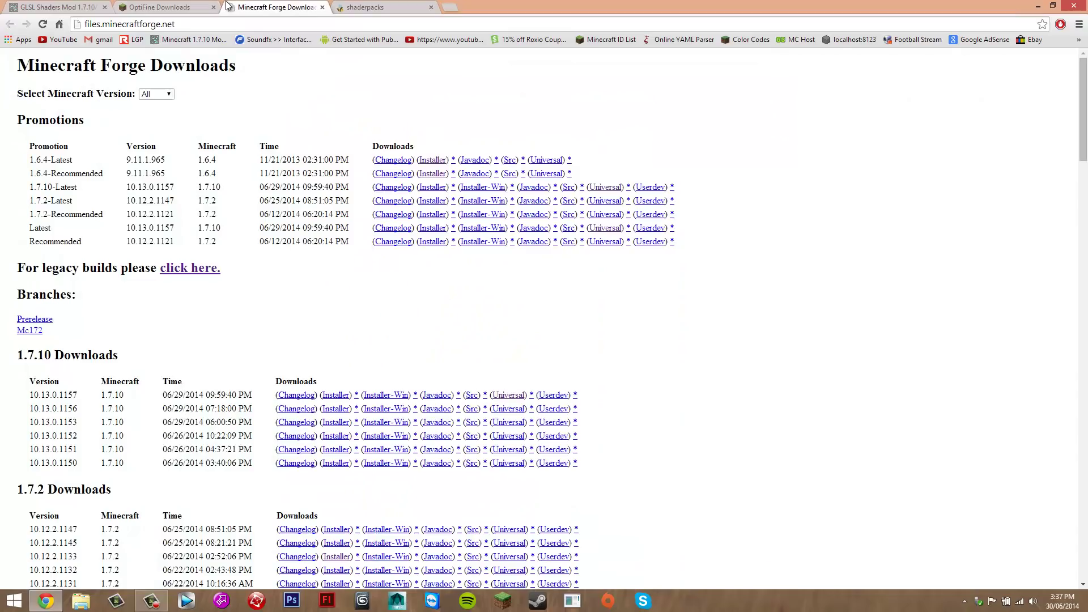
left_click_drag(236, 60, 18, 65)
left_click(173, 69)
left_click(375, 6)
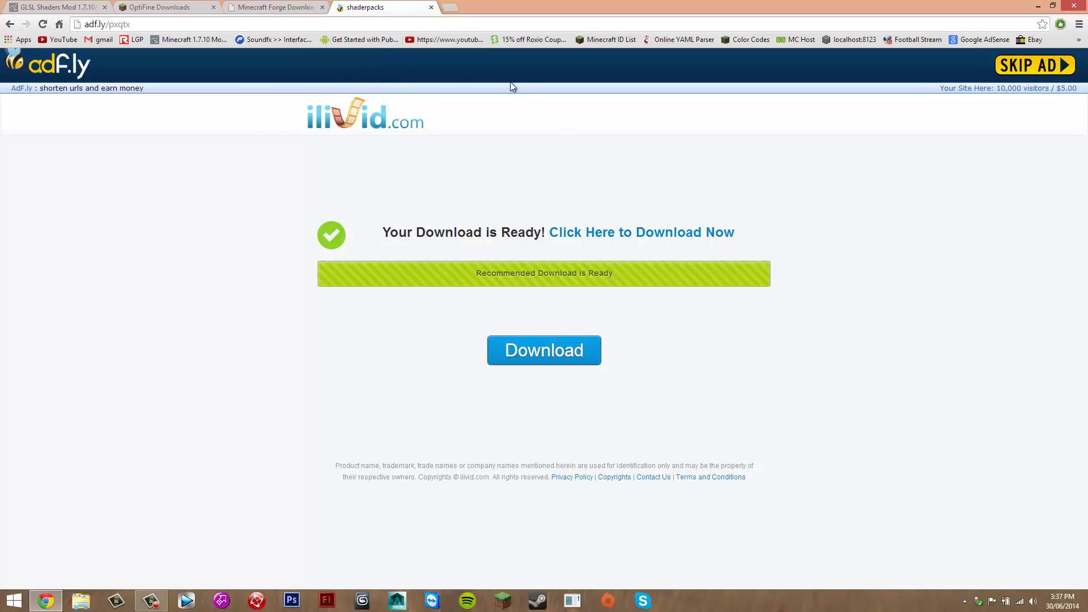
left_click(258, 6)
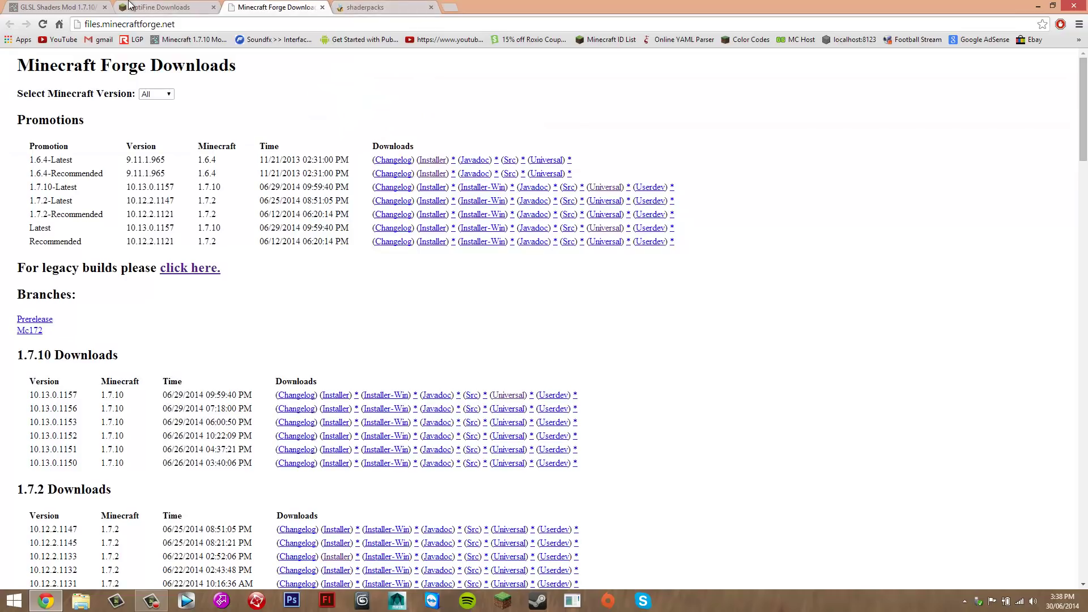
left_click(130, 6)
Download the GLSL Shaders Mod for Minecraft 1.7.10 from Server 1 and keep the jar file.
left_click(44, 5)
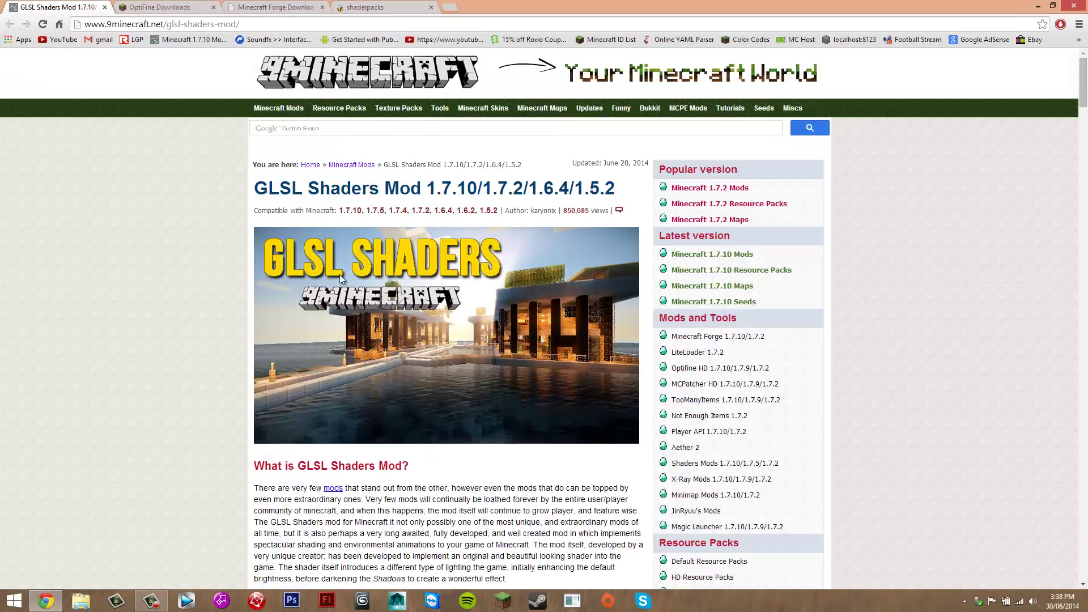
scroll(331, 207, "down", 20)
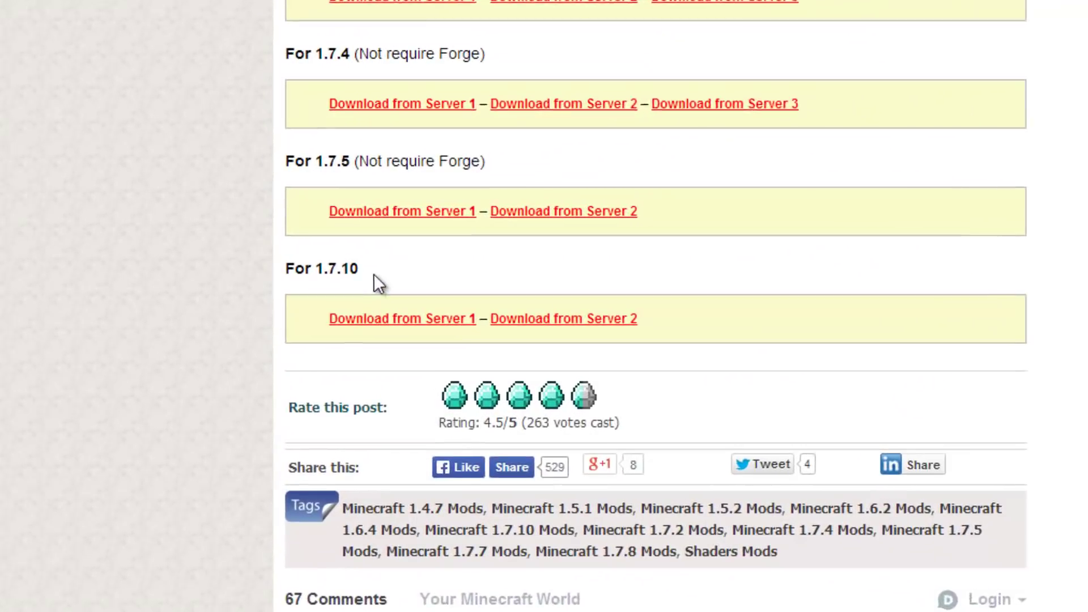
left_click_drag(298, 411, 255, 412)
left_click(253, 287)
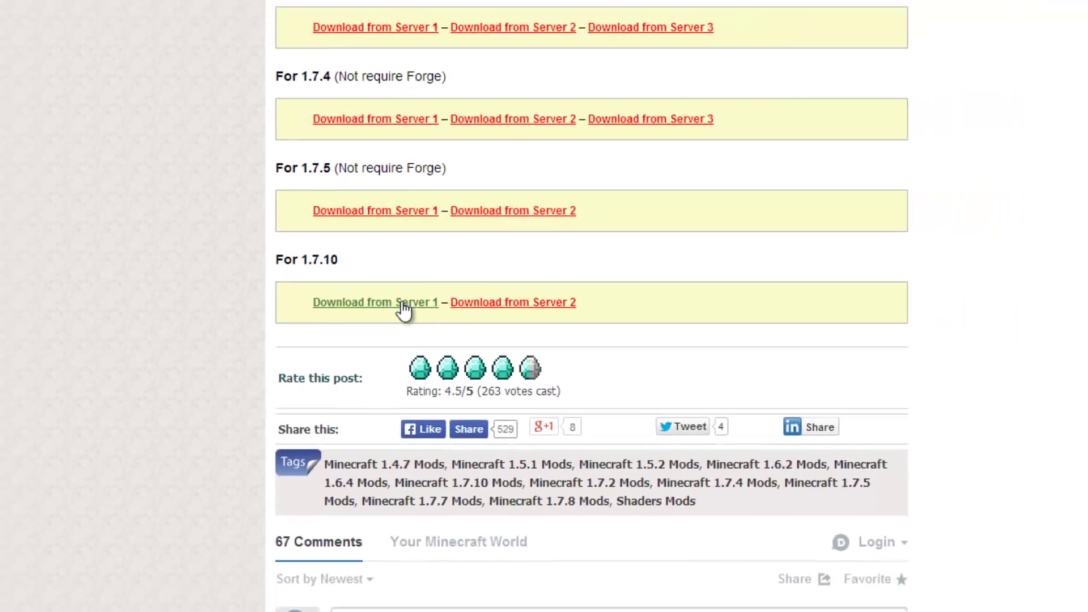
left_click(439, 322)
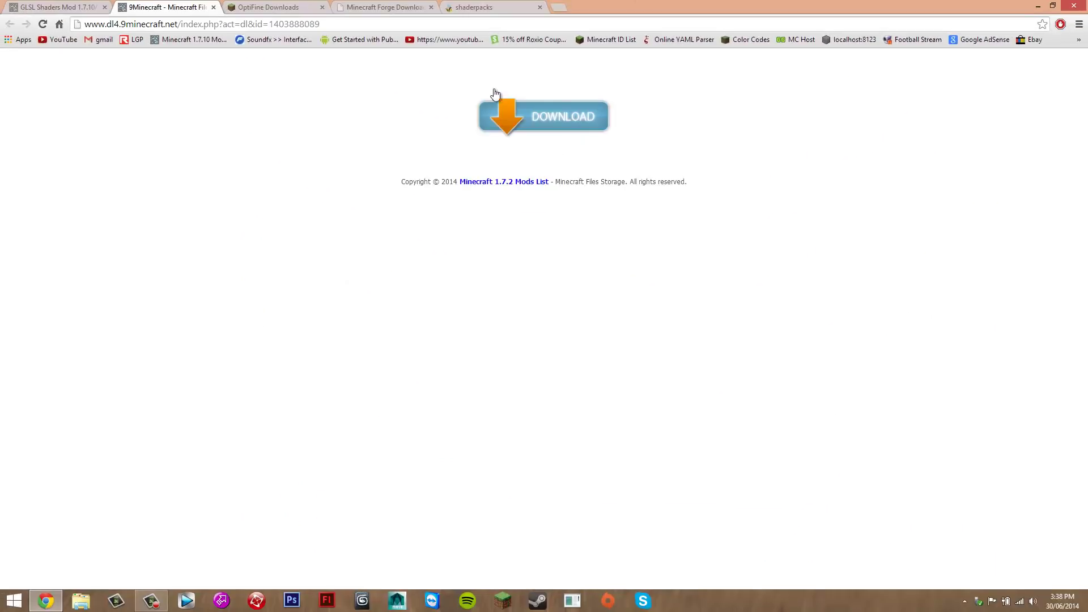
left_click(510, 122)
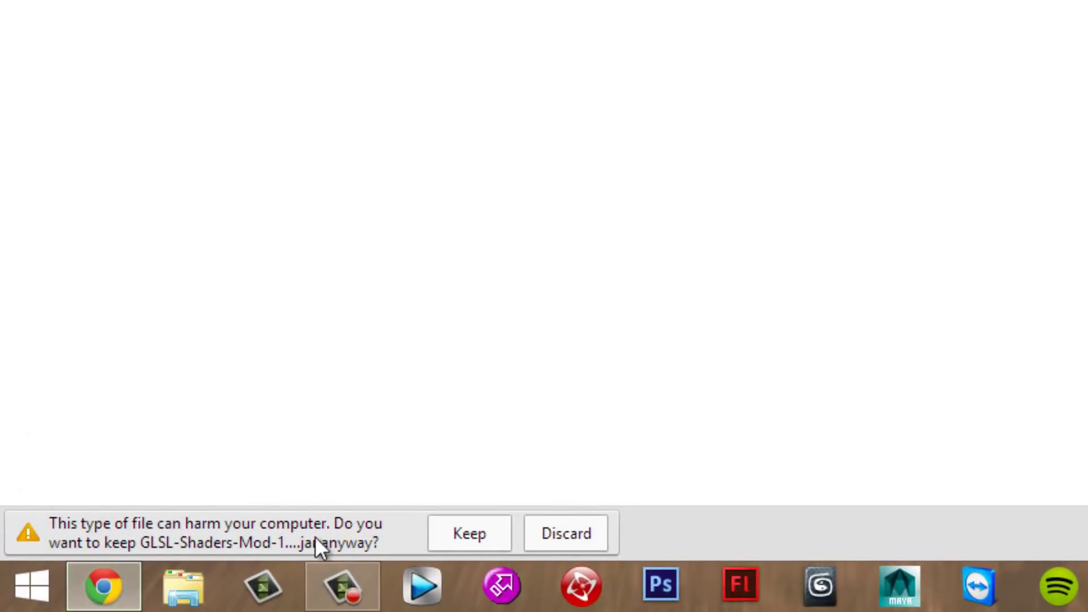
left_click(441, 536)
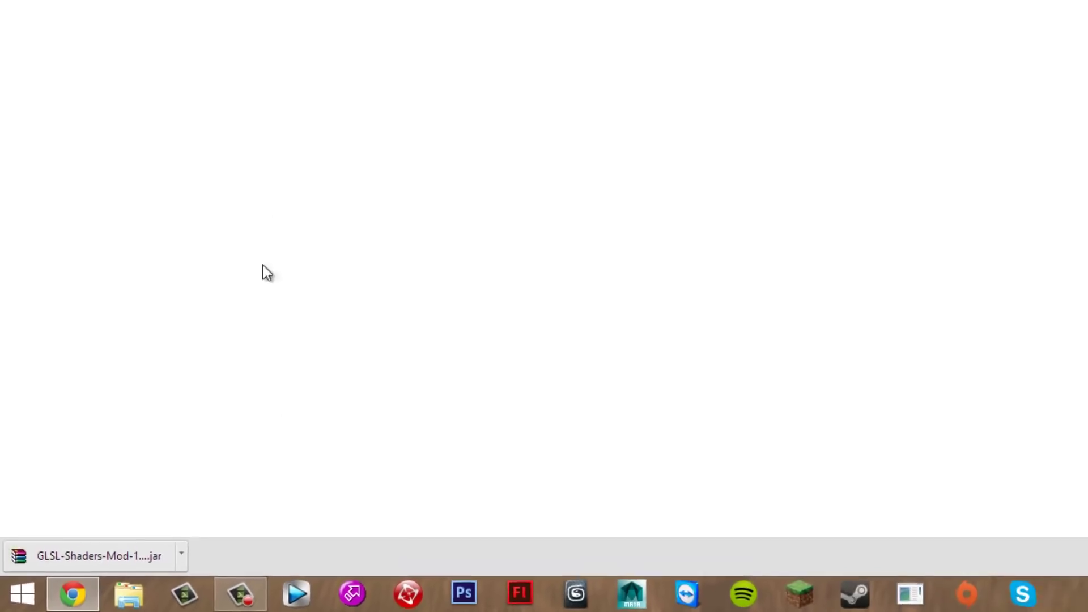
Close the GLSL Shaders Mod page and its file download page.
left_click(71, 5)
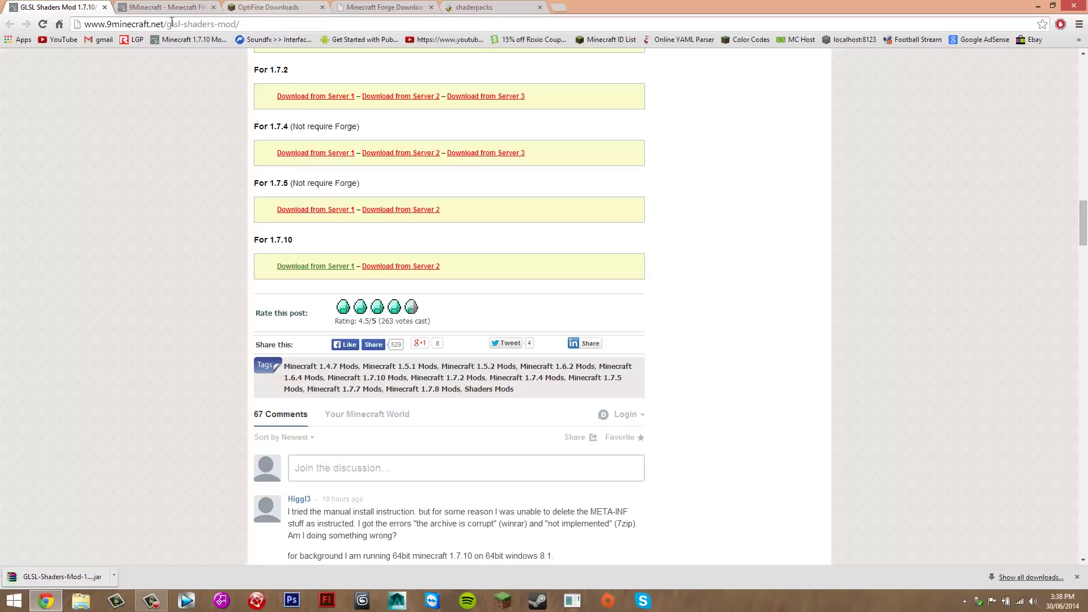
left_click(106, 7)
left_click(106, 7)
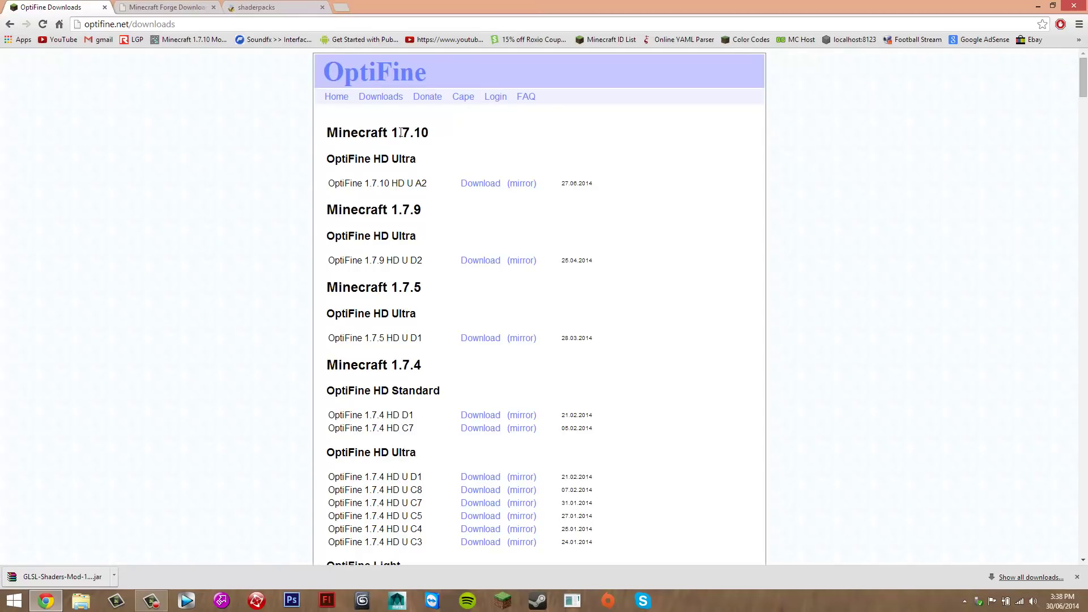
Download OptiFine 1.7.10 HD U A2 past the ad page, keep the jar file, and close the OptiFine page.
left_click_drag(430, 131, 323, 127)
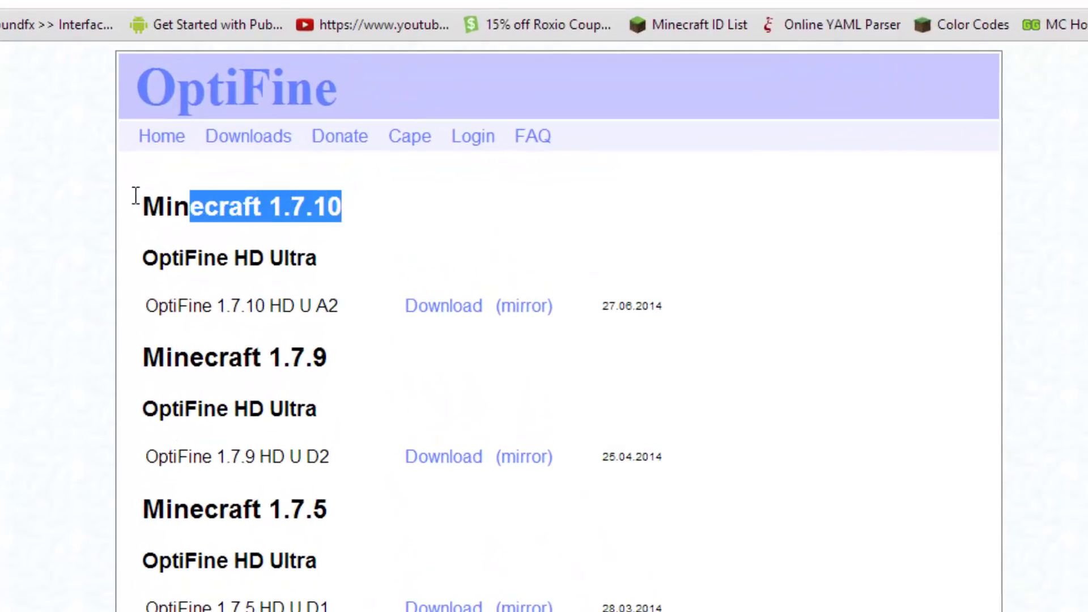
left_click_drag(136, 195, 173, 228)
left_click(363, 363)
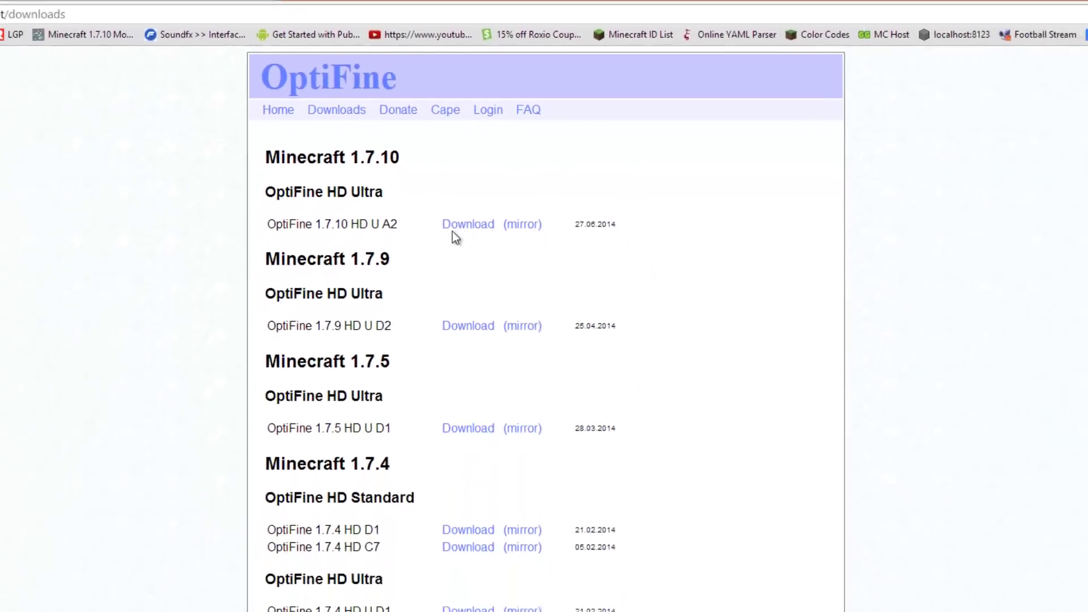
left_click(457, 289)
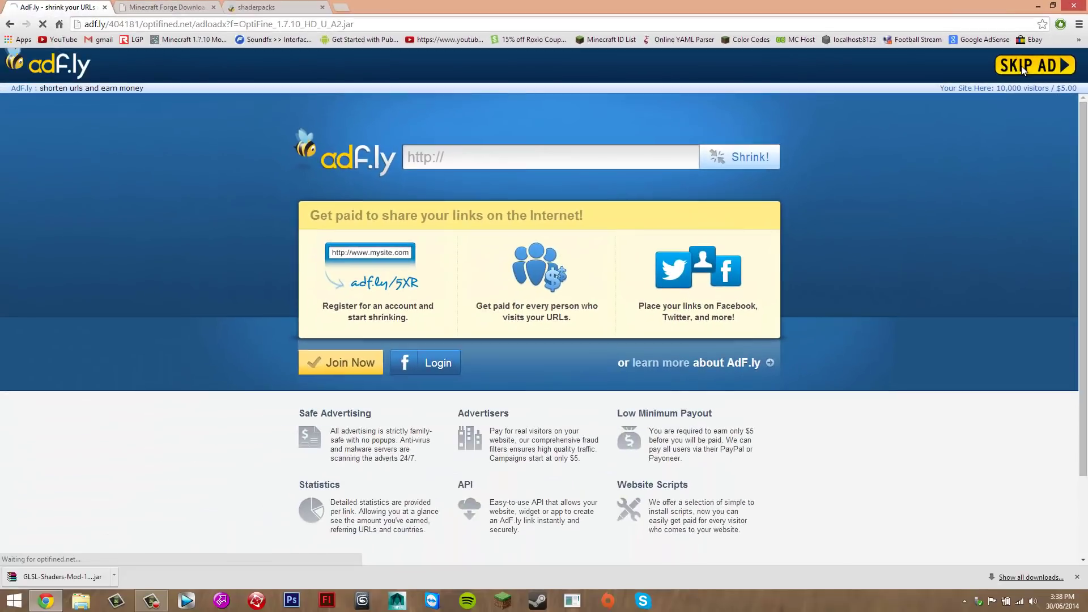
left_click(950, 134)
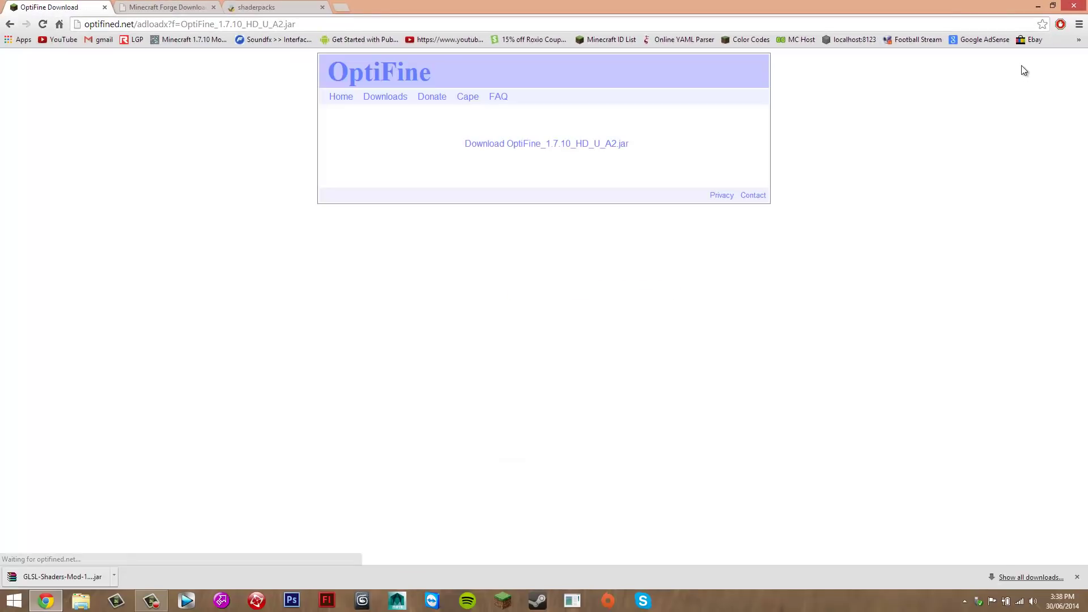
left_click(522, 145)
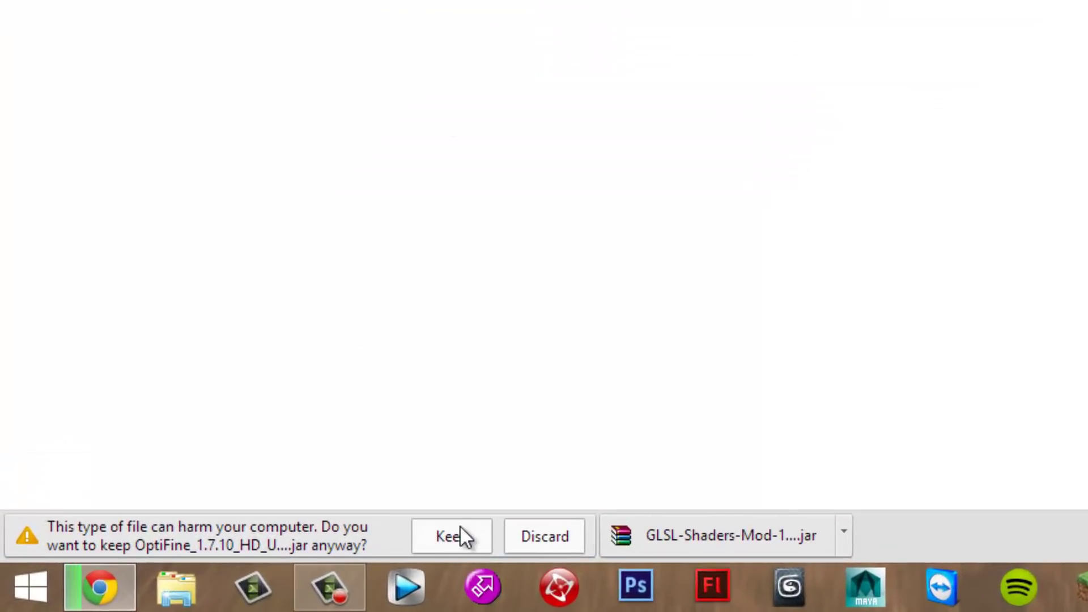
left_click(454, 536)
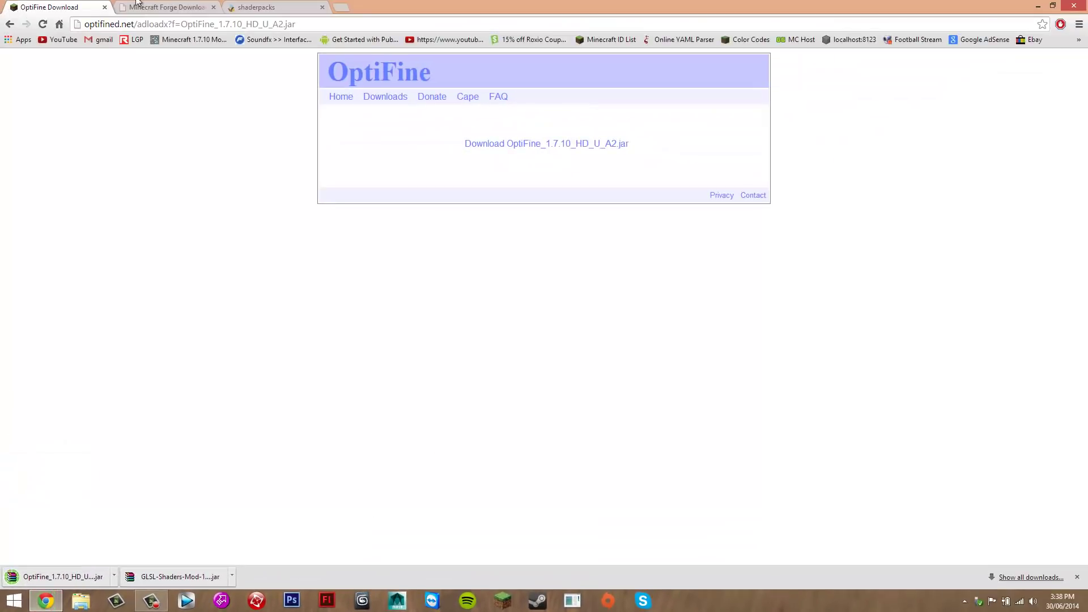
left_click(105, 8)
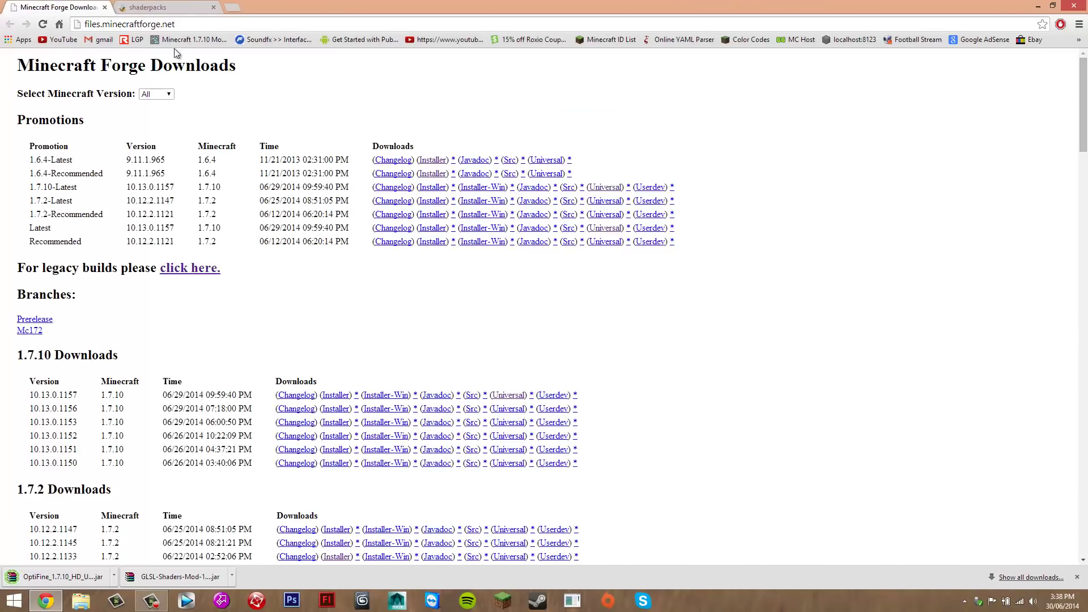
Filter the Minecraft Forge downloads to Minecraft version 1.7.10.
triple_click(56, 66)
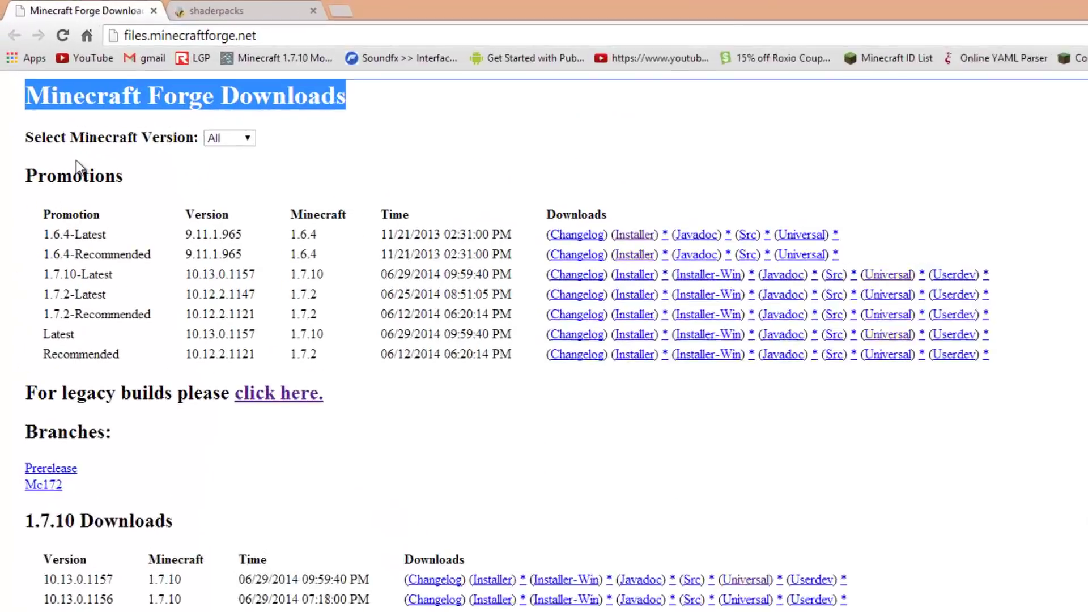
left_click(52, 108)
left_click_drag(57, 191, 289, 199)
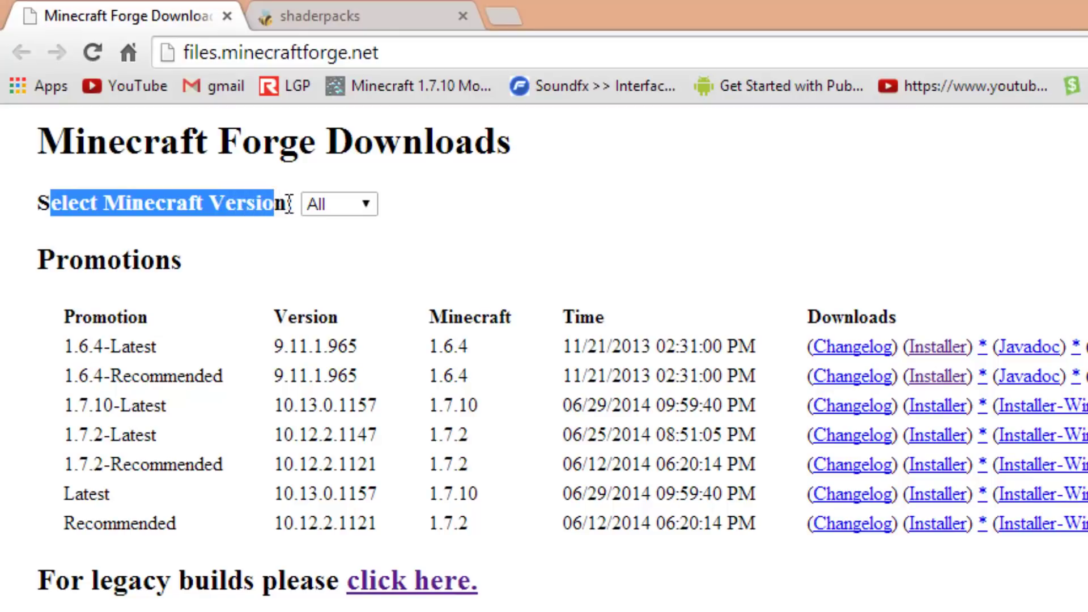
left_click(320, 257)
left_click(368, 203)
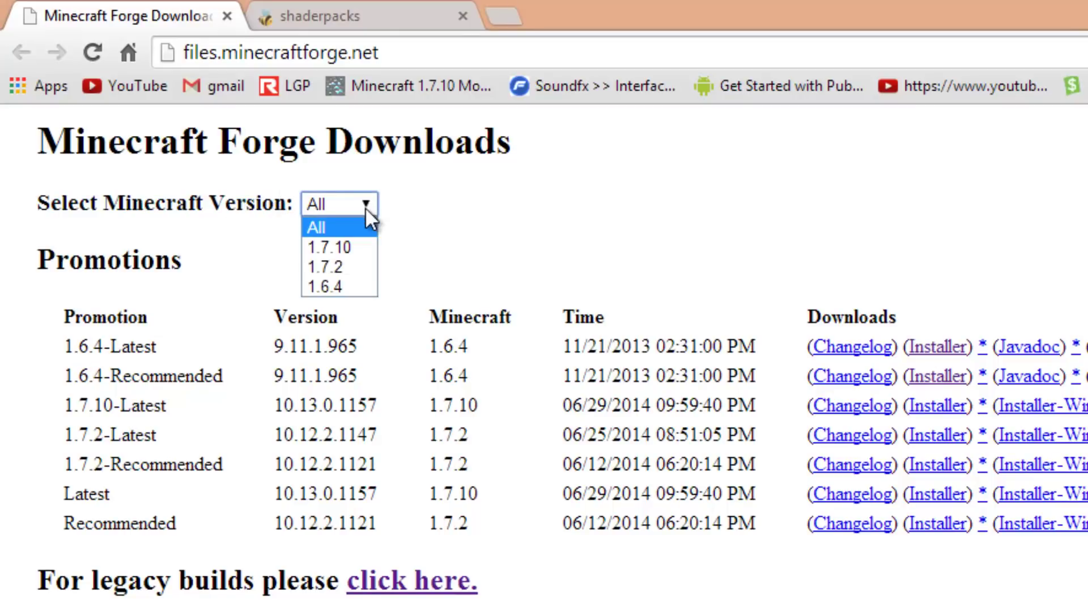
left_click(347, 248)
left_click_drag(175, 345, 55, 342)
left_click(275, 323)
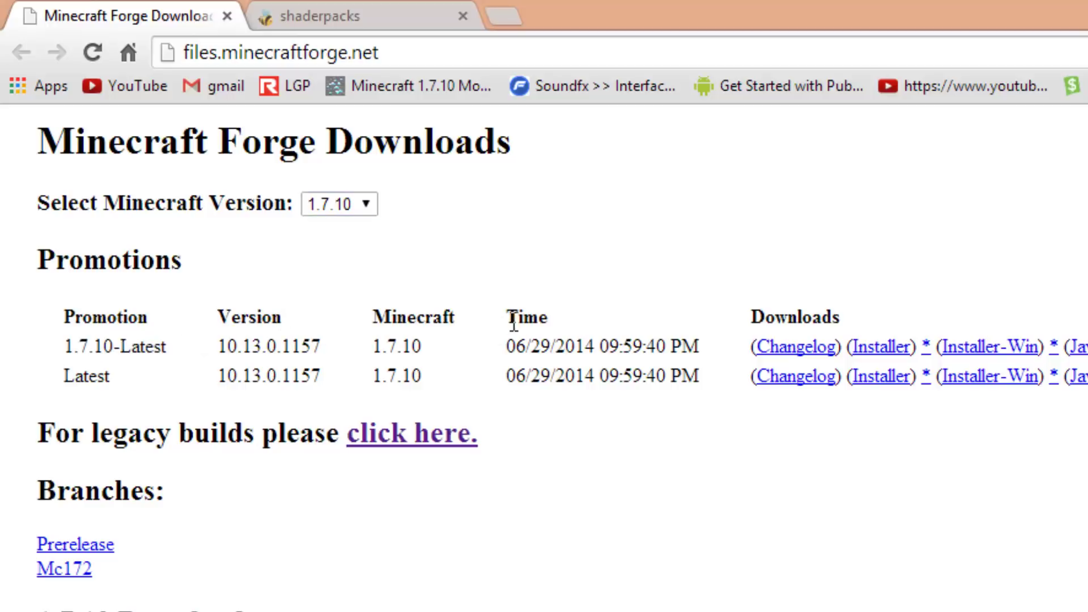
Download the 1.7.10-Latest Forge installer past the ad page and keep the jar file.
left_click(881, 346)
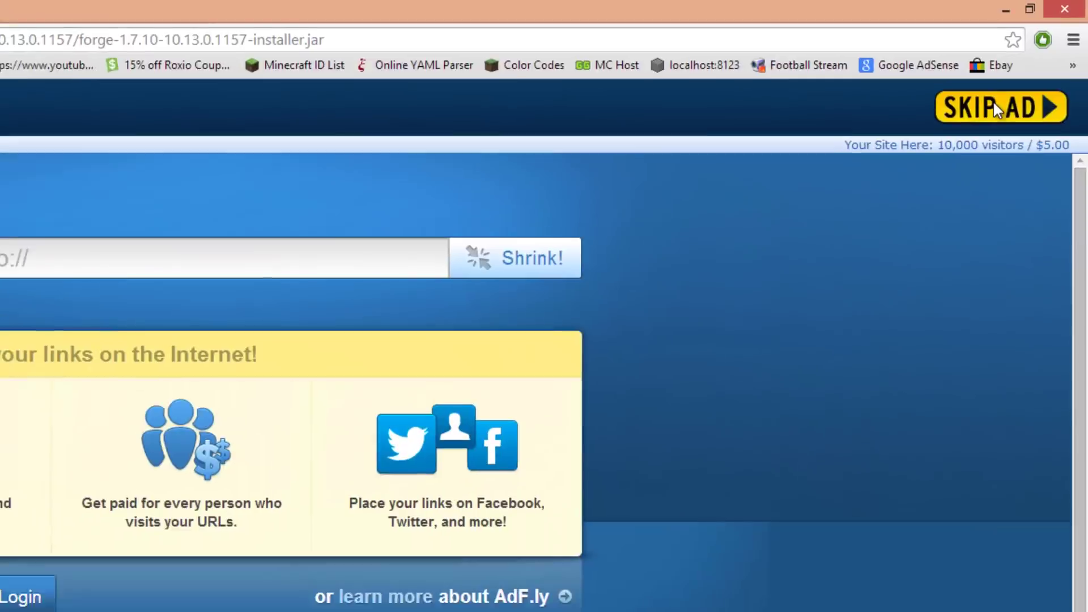
left_click(963, 145)
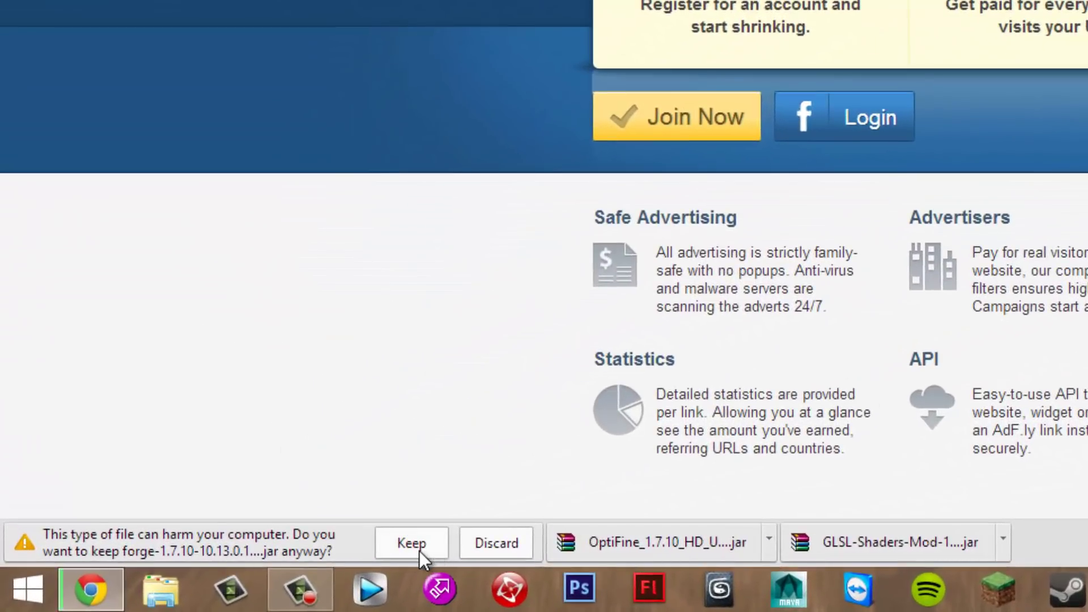
left_click(418, 548)
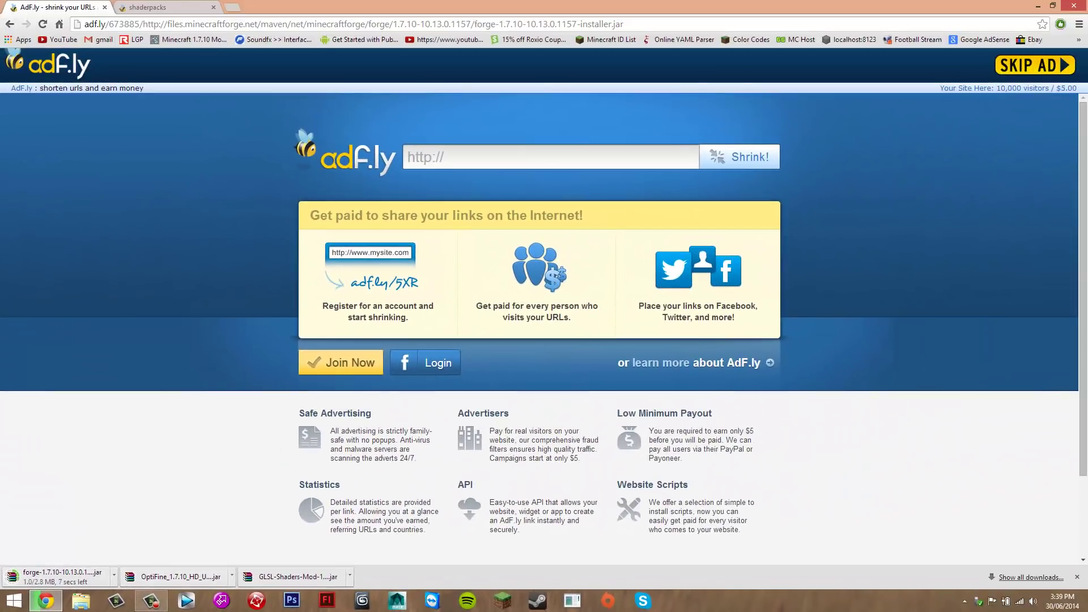
Close the Forge ad page, skip the shaderpacks ad, and download shaderpacks.zip from MediaFire.
left_click(105, 8)
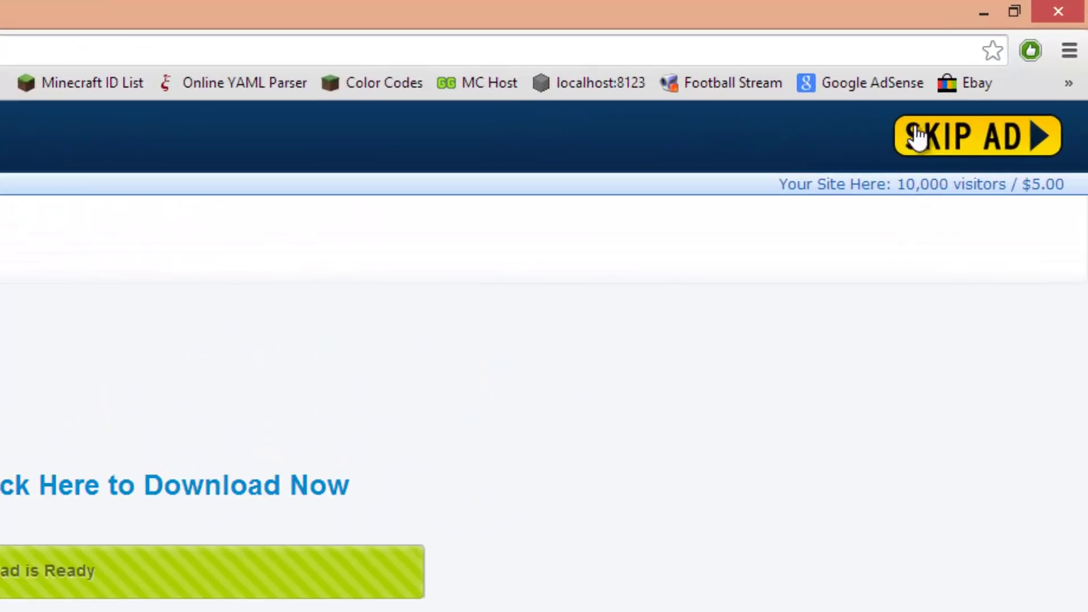
left_click(977, 110)
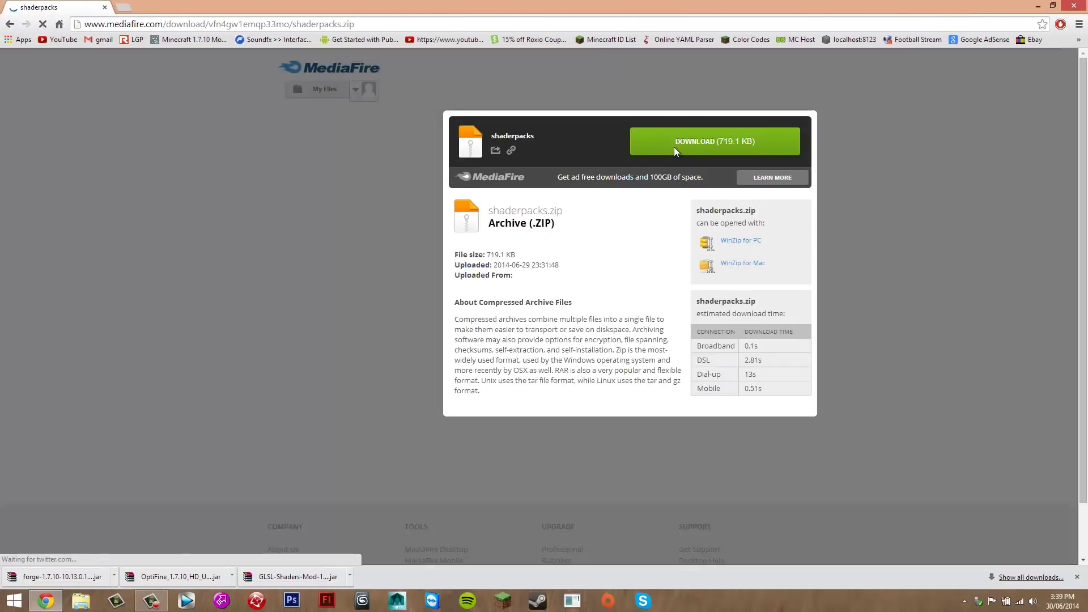
left_click(674, 148)
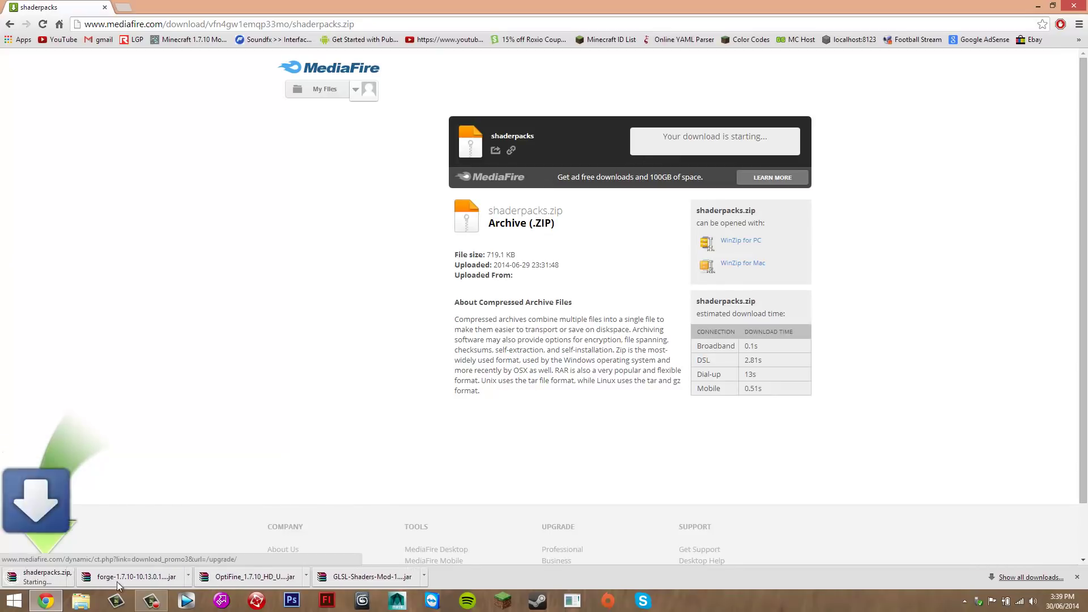
Shrink the browser window to leave part of the desktop visible and open the full list of downloads.
left_click_drag(213, 5, 0, 6)
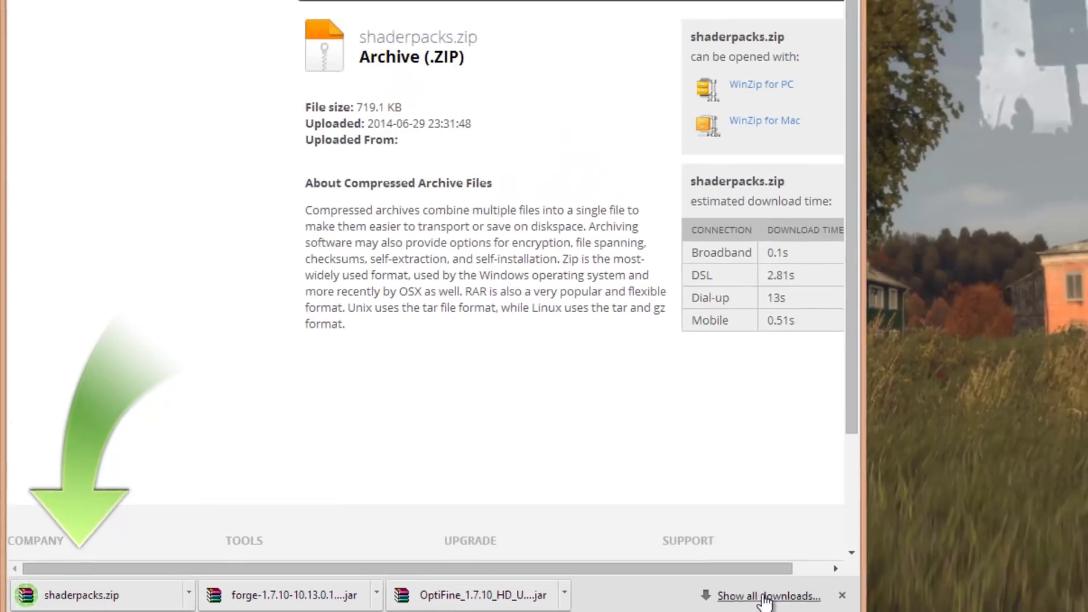
left_click(850, 542)
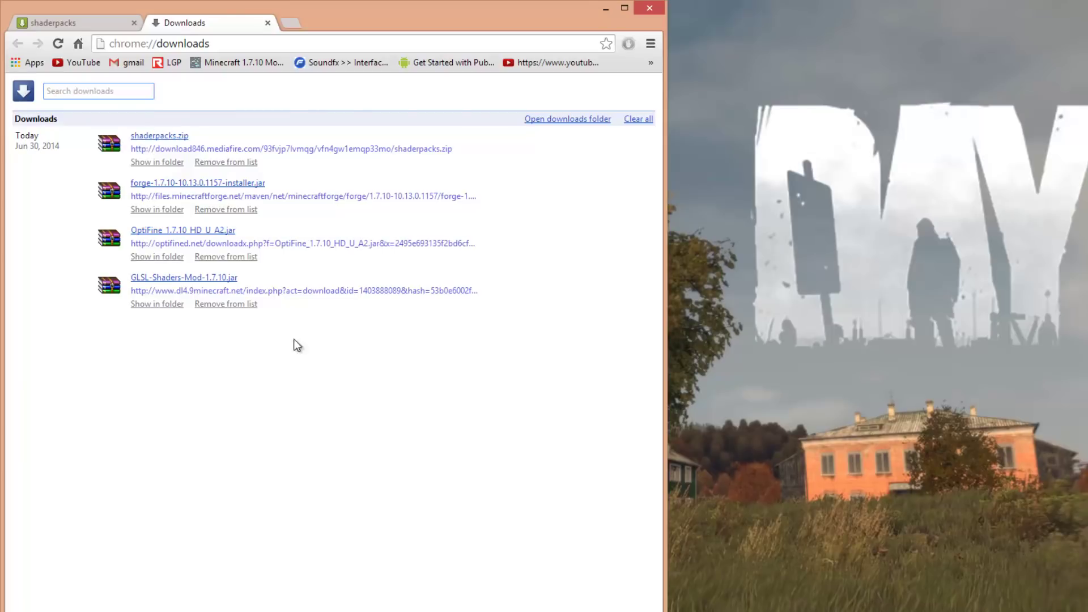
left_click_drag(1087, 88, 915, 510)
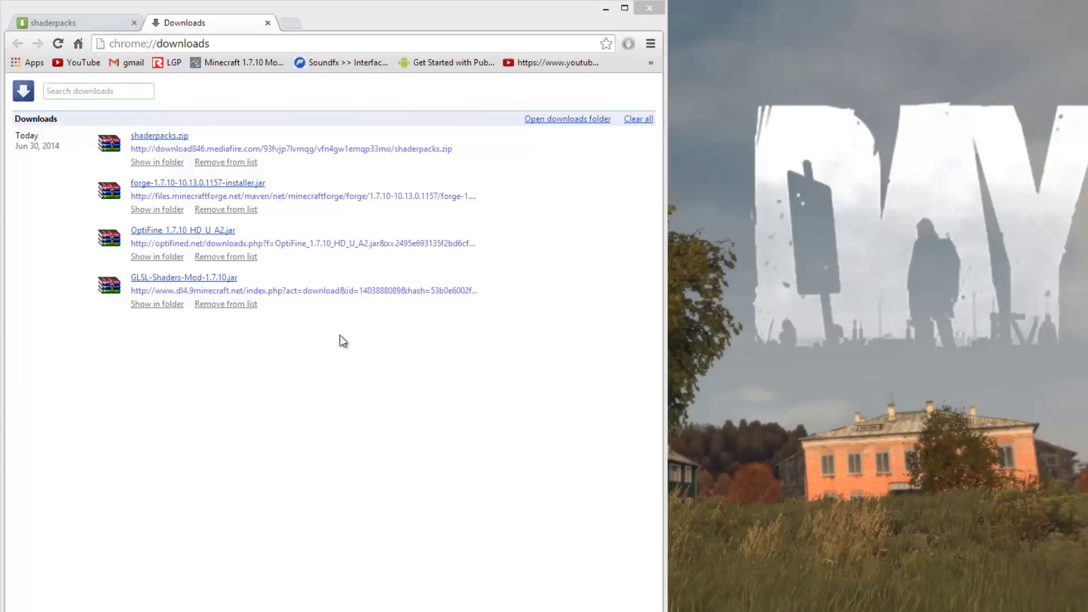
Place the downloaded GLSL Shaders Mod, OptiFine, Forge installer and shaderpacks files on the desktop, and close the browser.
left_click_drag(150, 282, 977, 170)
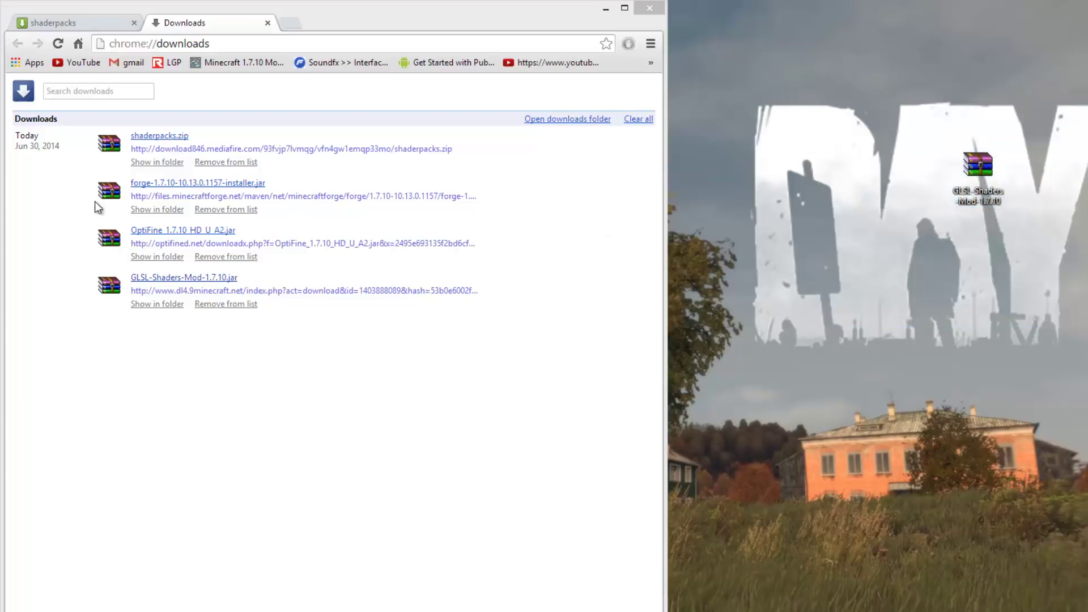
left_click_drag(150, 232, 958, 250)
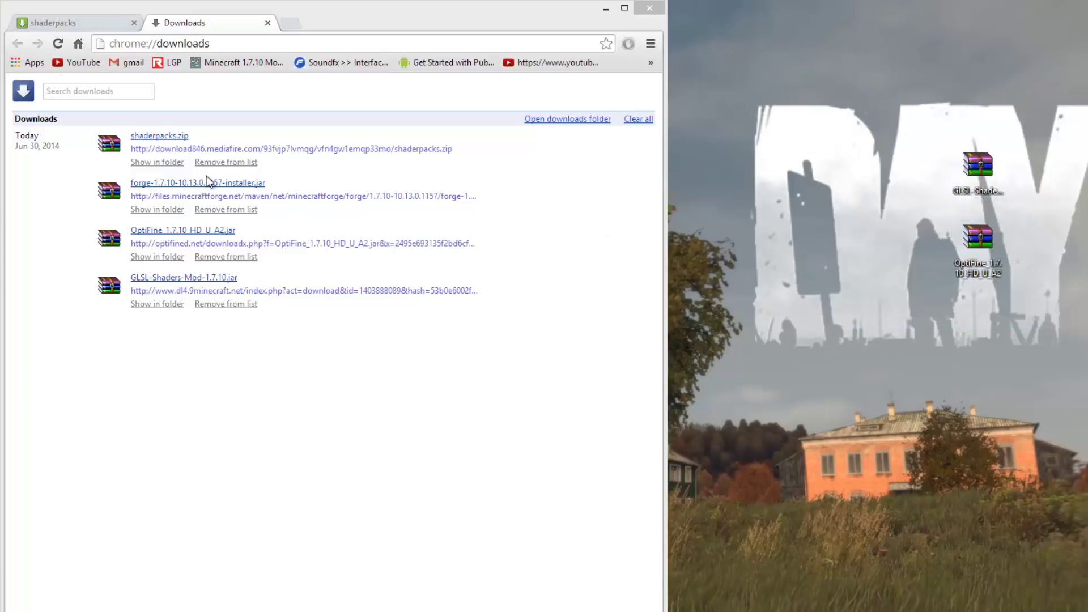
left_click_drag(212, 183, 976, 317)
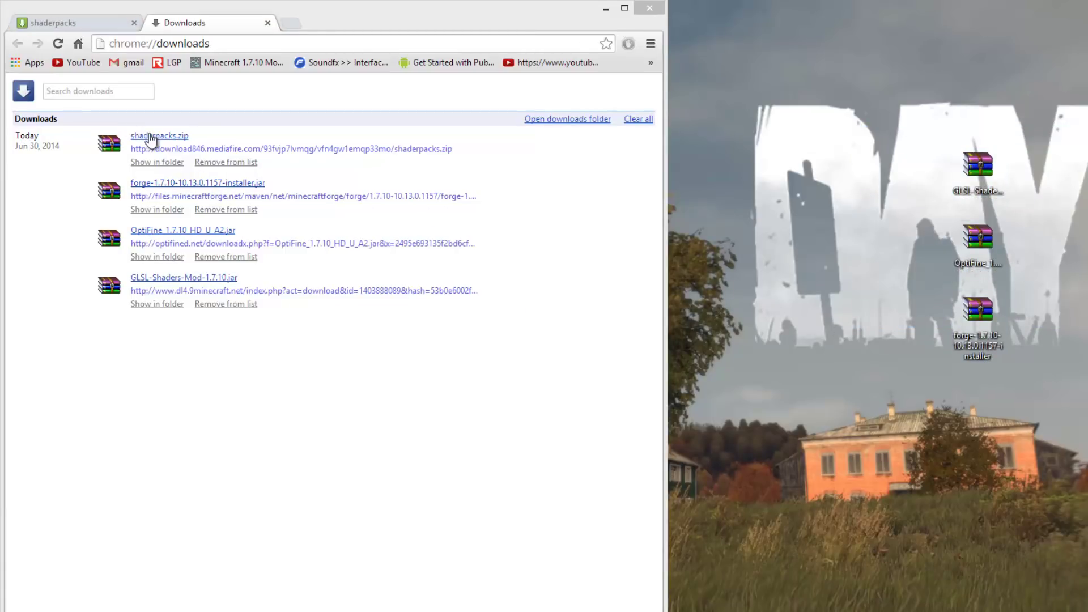
left_click_drag(151, 138, 993, 381)
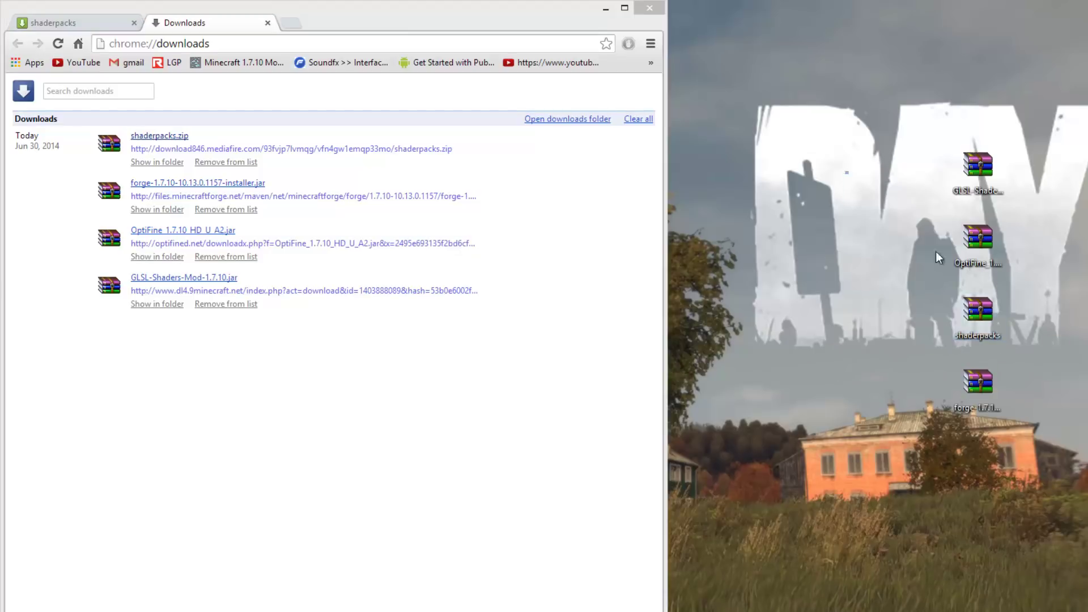
left_click_drag(845, 174, 1087, 611)
left_click(850, 397)
left_click(340, 21)
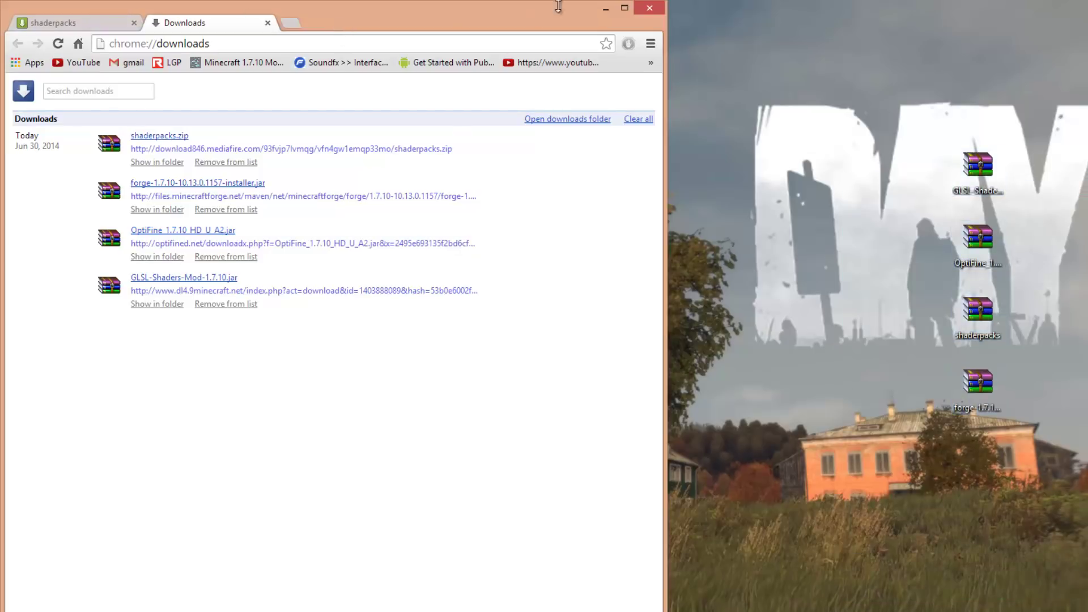
left_click(651, 8)
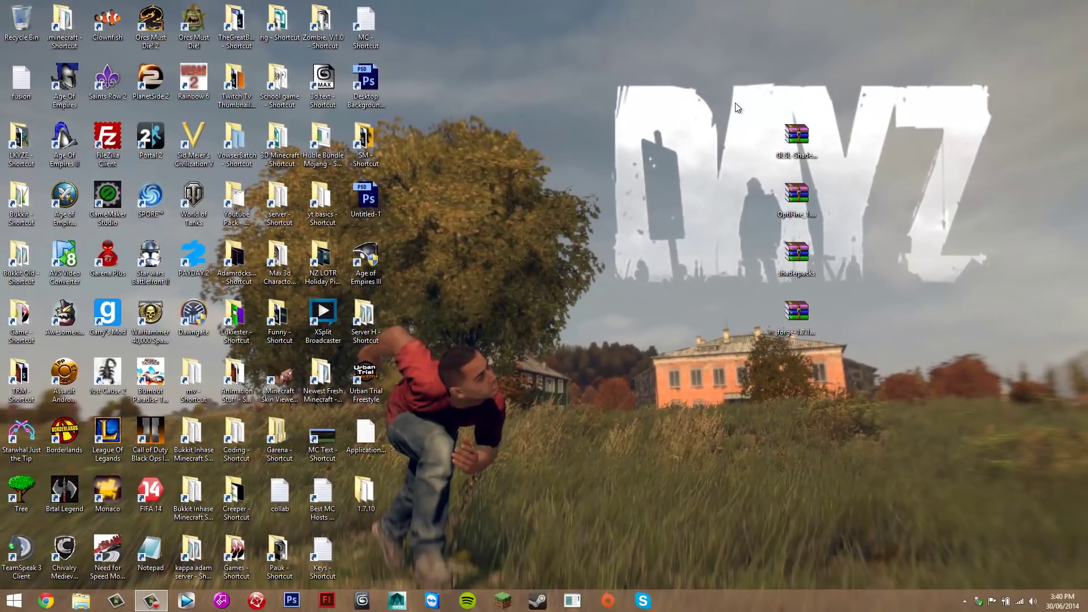
Reposition the four downloaded files together on the desktop and set the Forge installer apart from the other three.
left_click_drag(745, 108, 923, 413)
left_click_drag(744, 107, 906, 410)
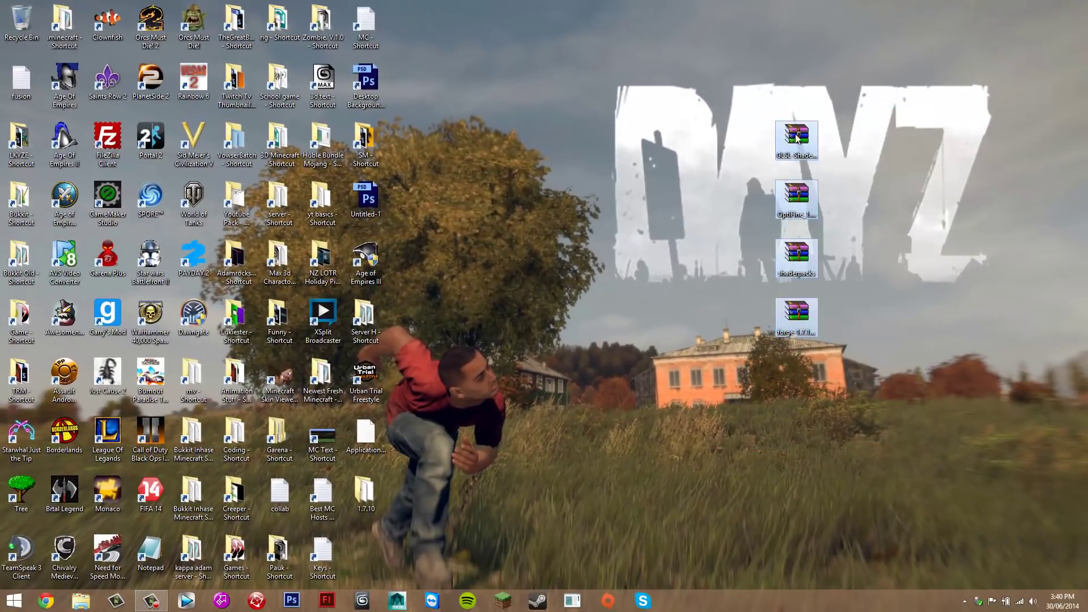
mouse_move(799, 139)
left_mouse_down()
mouse_move(759, 183)
mouse_move(501, 382)
mouse_move(518, 366)
left_mouse_up()
left_click(709, 303)
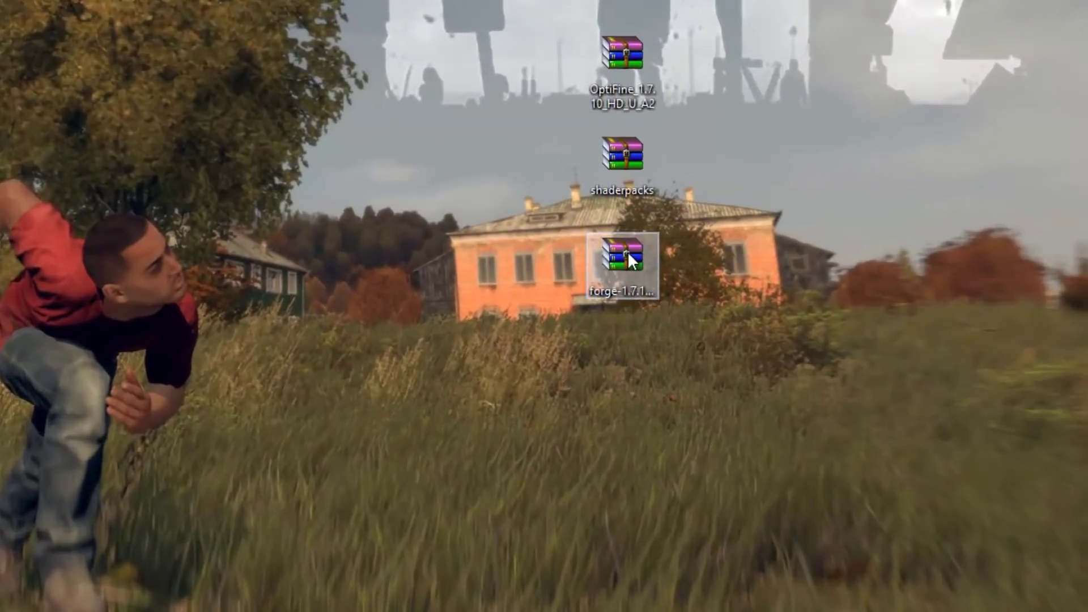
left_click(632, 252)
left_click_drag(622, 258, 475, 56)
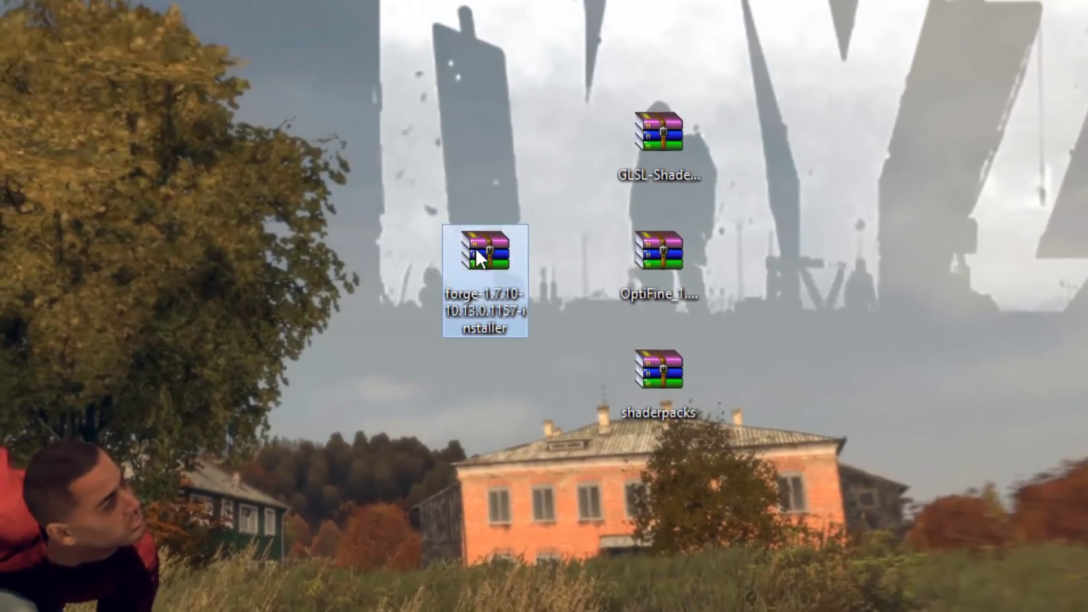
Set Java(TM) Platform SE binary as the default program for all .jar files, starting from the Forge installer.
right_click(443, 153)
mouse_move(679, 305)
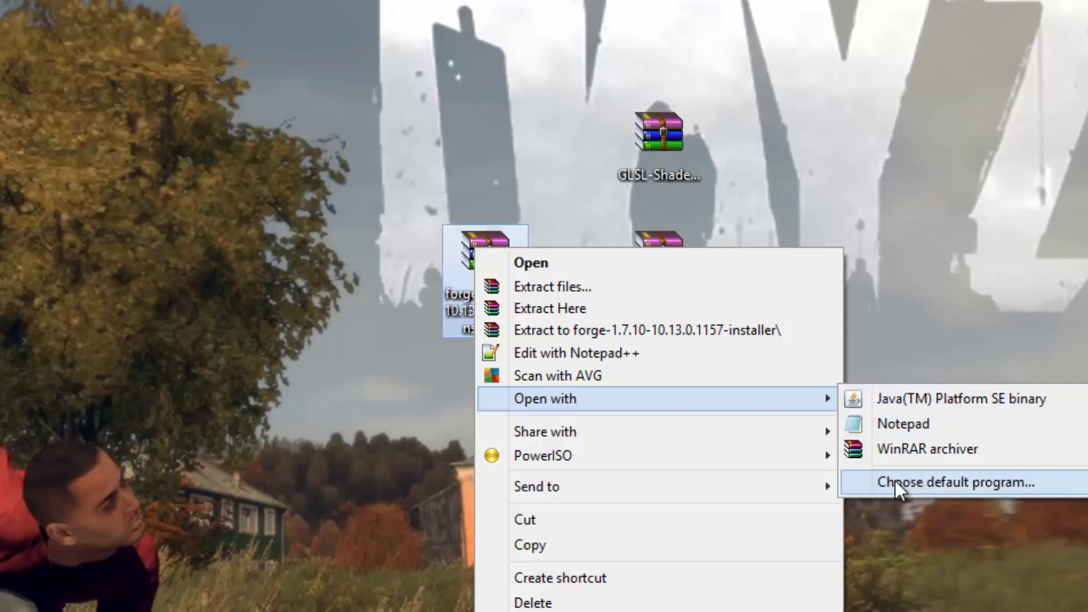
left_click(923, 480)
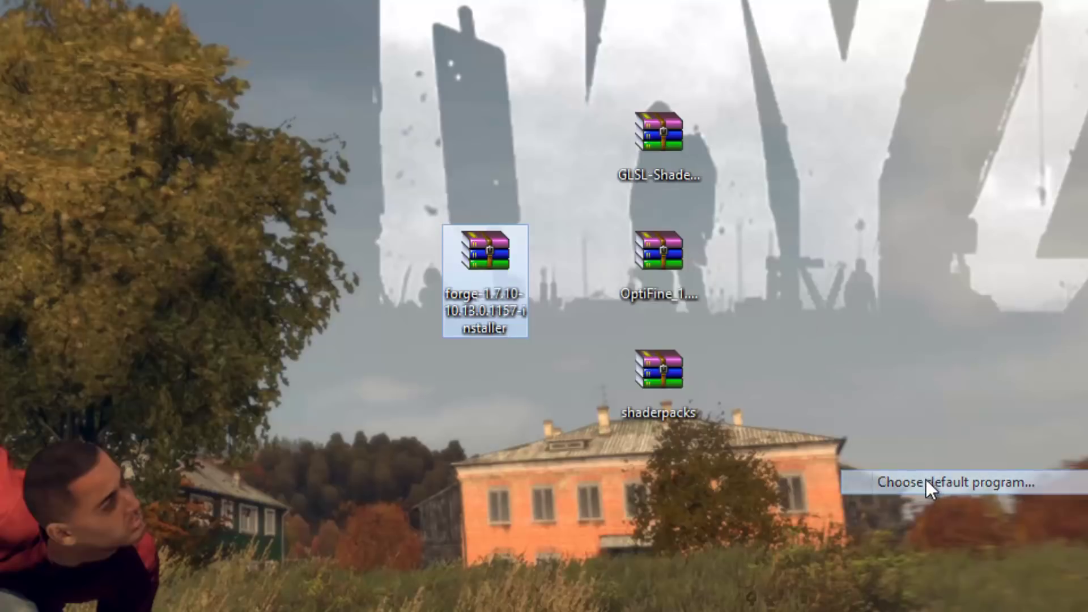
left_click(83, 425)
scroll(166, 436, "down", 12)
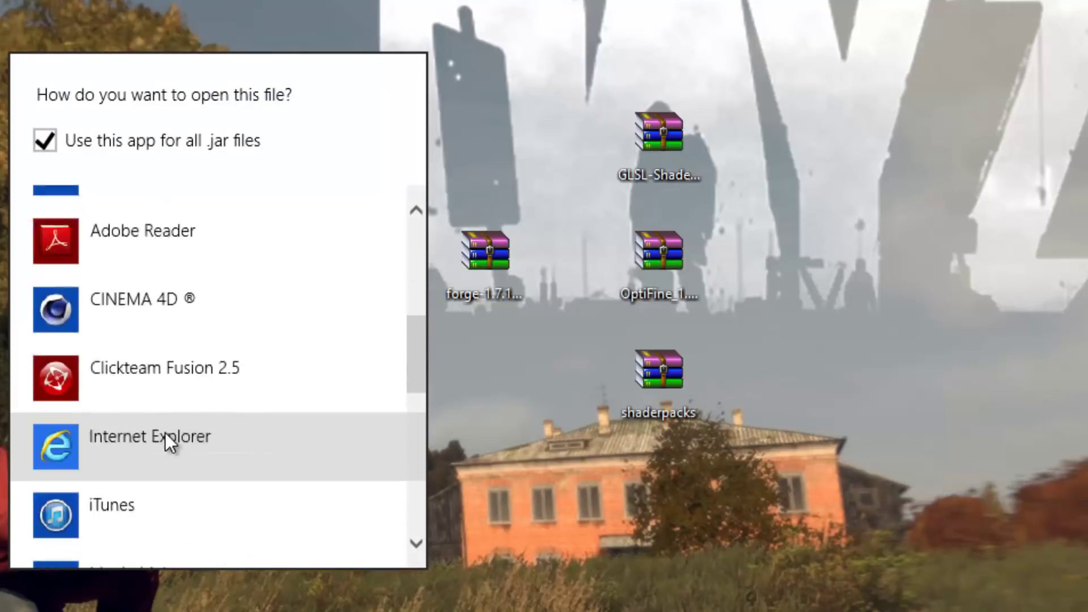
scroll(216, 415, "up", 15)
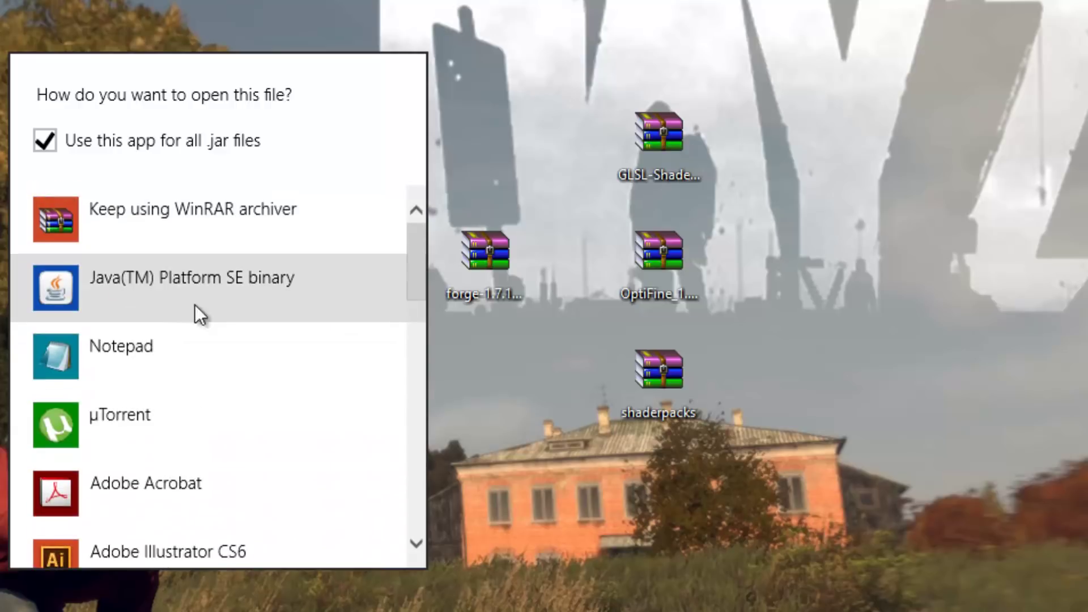
left_click(178, 287)
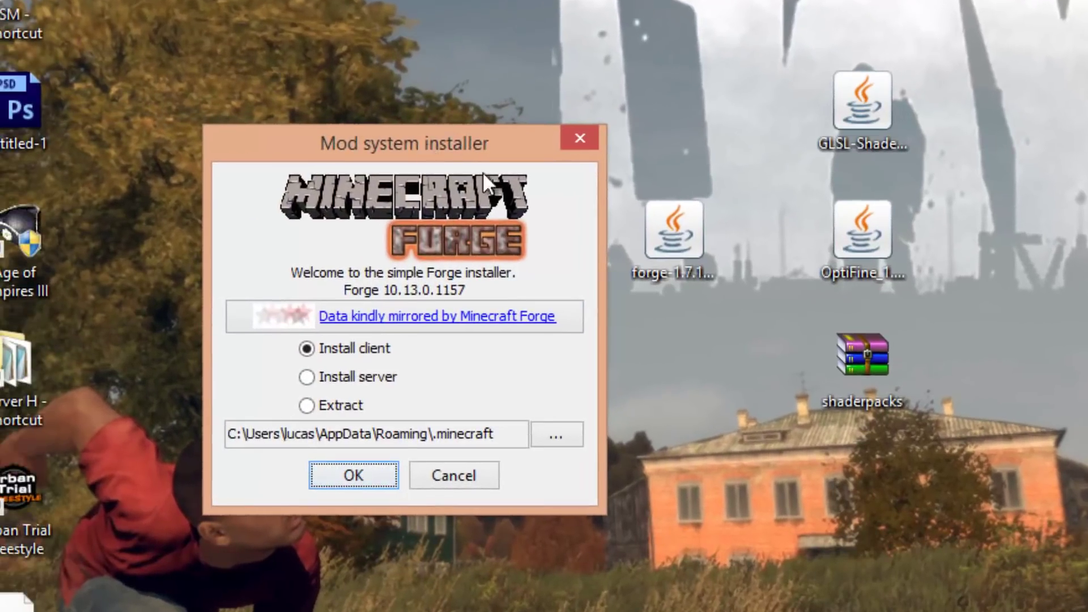
Install the Forge 10.13.0.1157 client into the AppData\Roaming\.minecraft folder and close the installer when it finishes.
left_click_drag(376, 151, 315, 75)
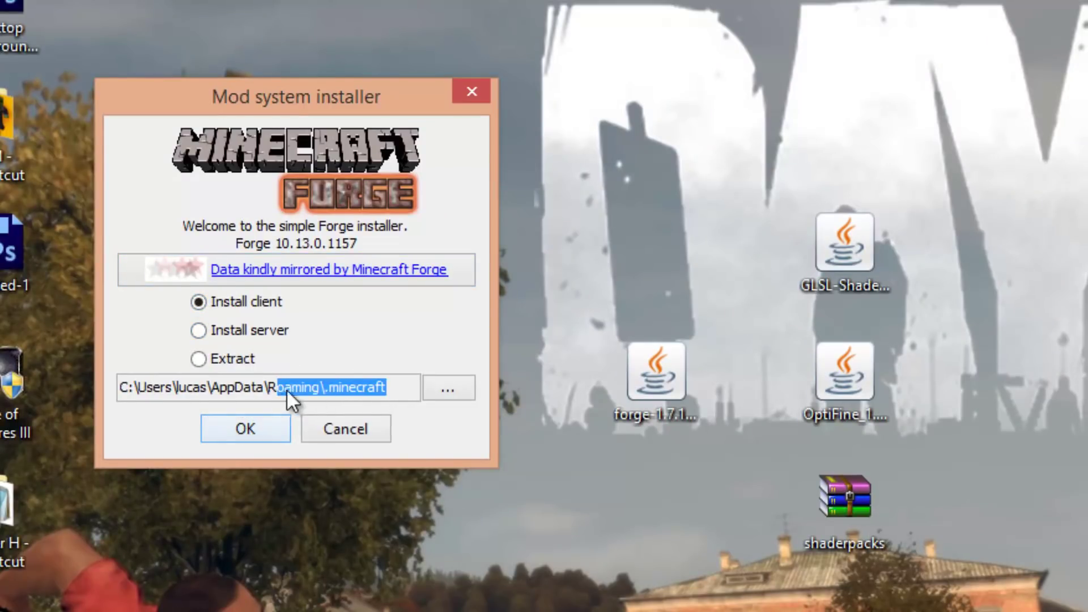
left_click_drag(333, 383, 340, 337)
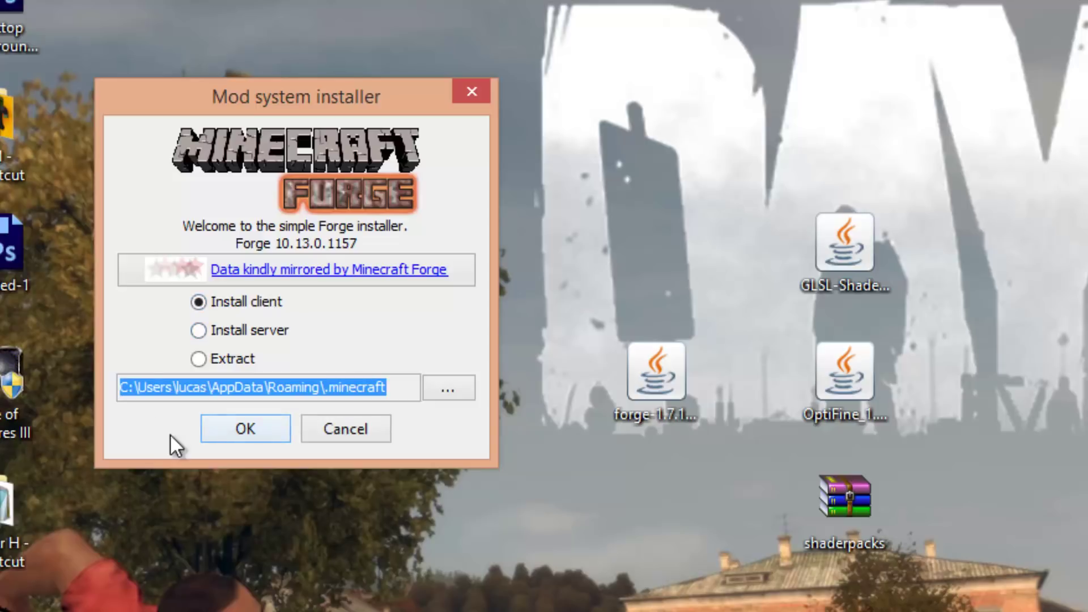
left_click(652, 510)
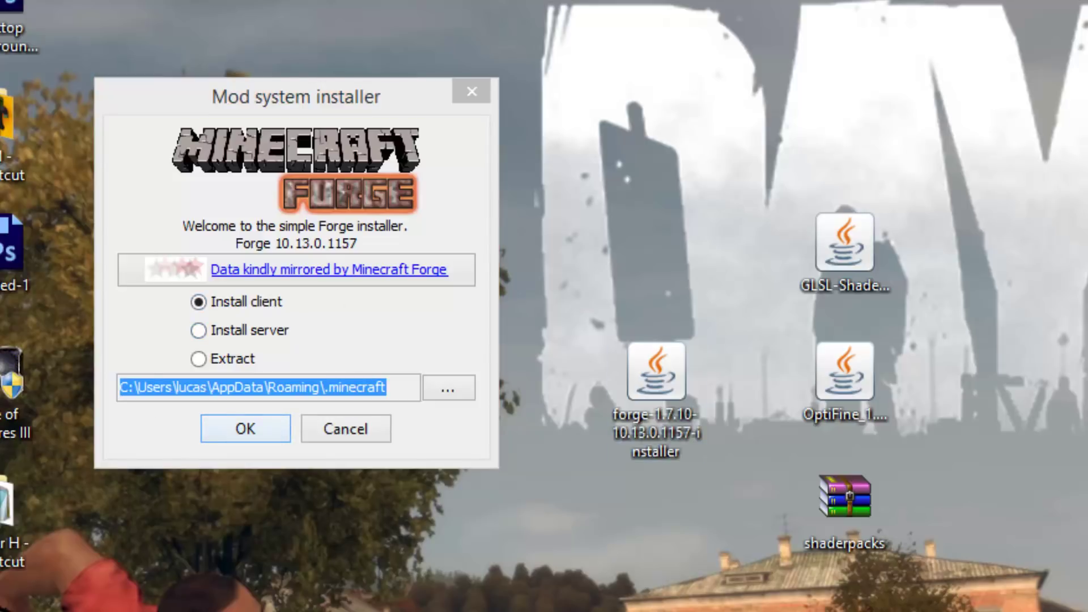
left_click_drag(1082, 5, 602, 524)
left_click(467, 325)
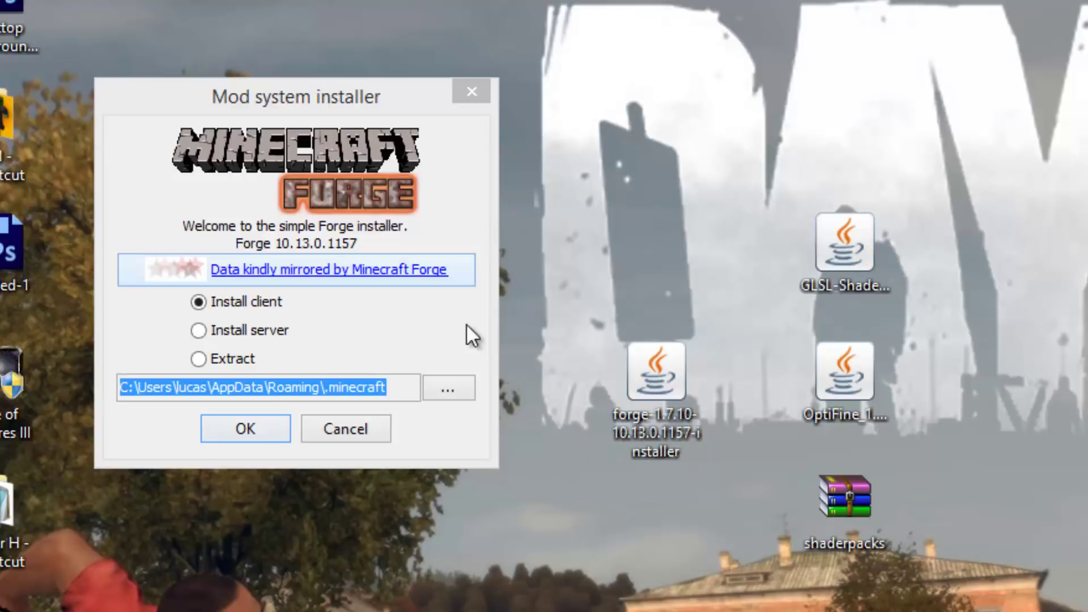
left_click(244, 428)
left_click_drag(267, 394, 284, 155)
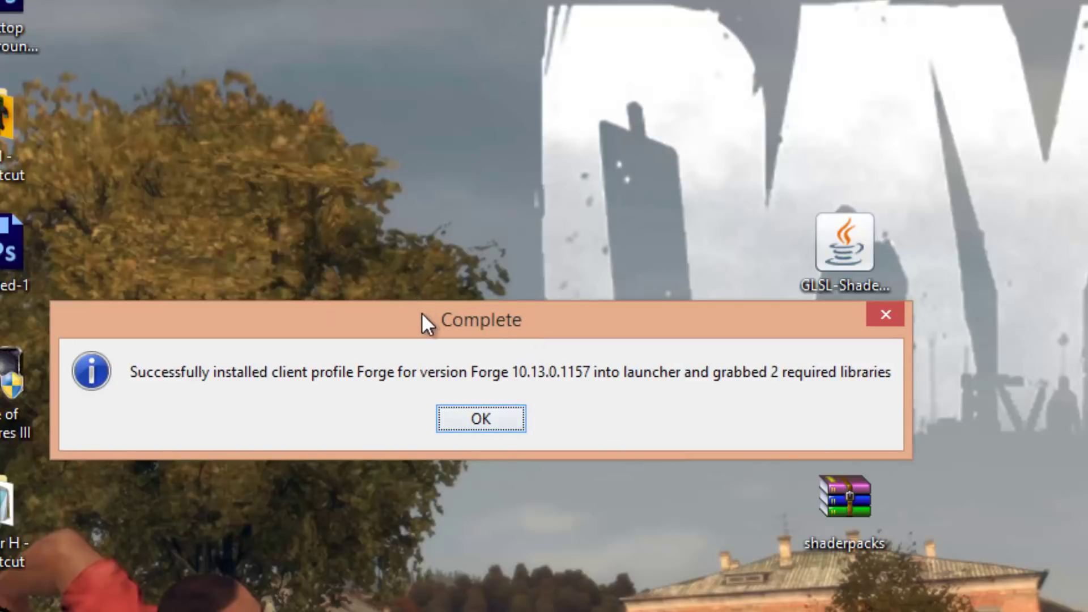
left_click_drag(422, 313, 369, 237)
left_click(446, 297)
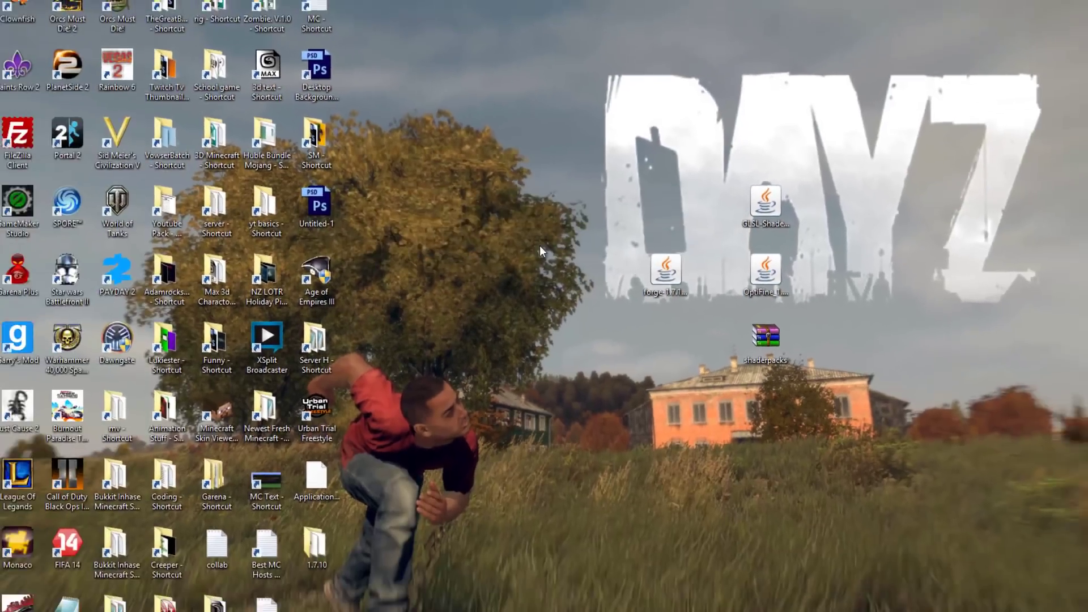
Delete the Forge installer from the desktop.
left_click(663, 351)
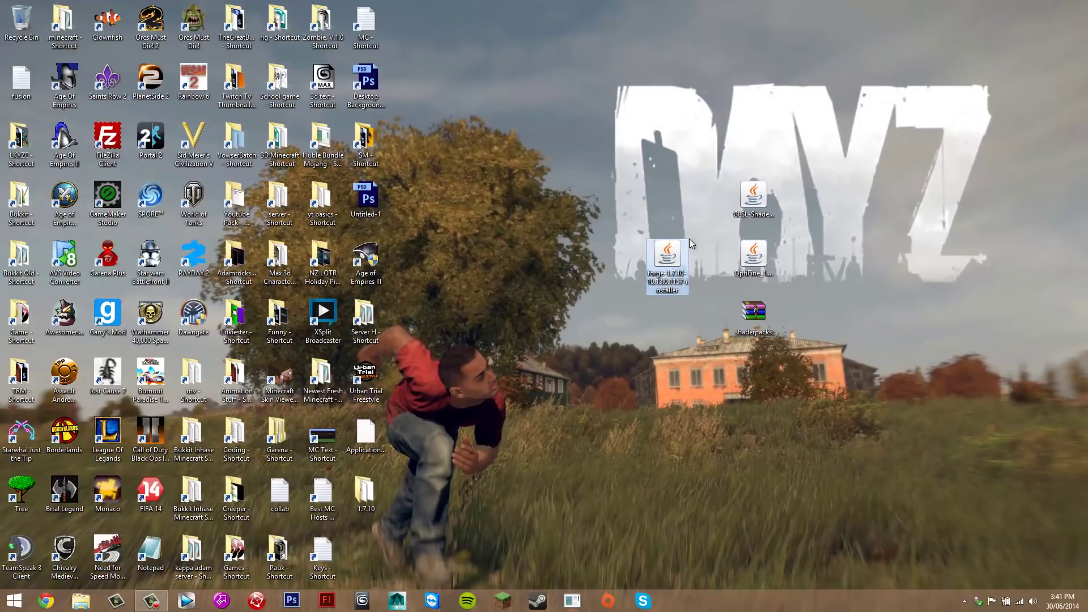
right_click(665, 260)
left_click(694, 436)
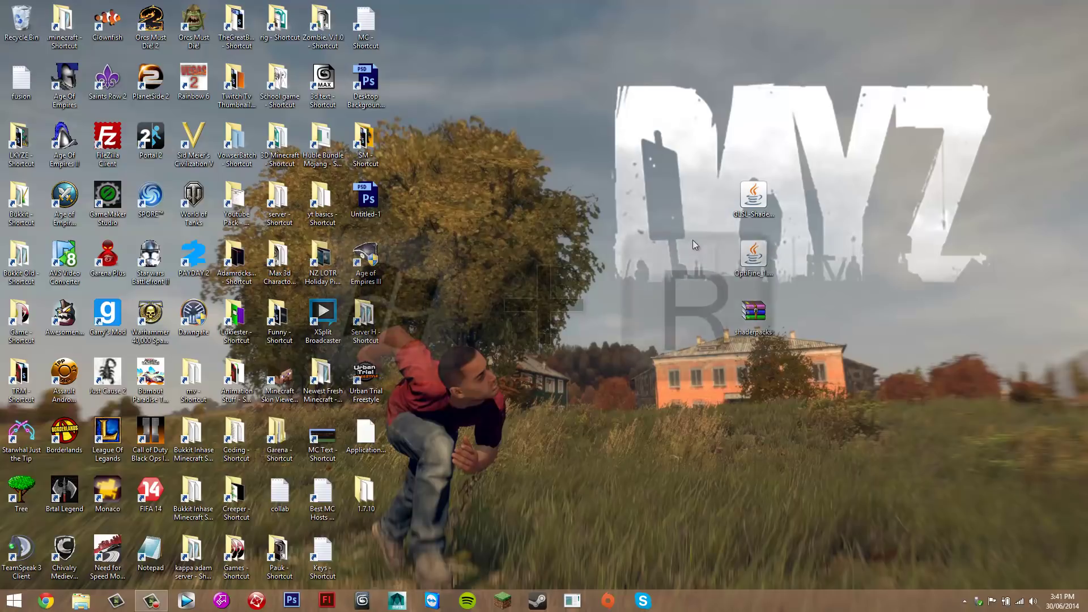
Open the Roaming folder by running %appdata% from the Windows Run dialog.
key("super+r")
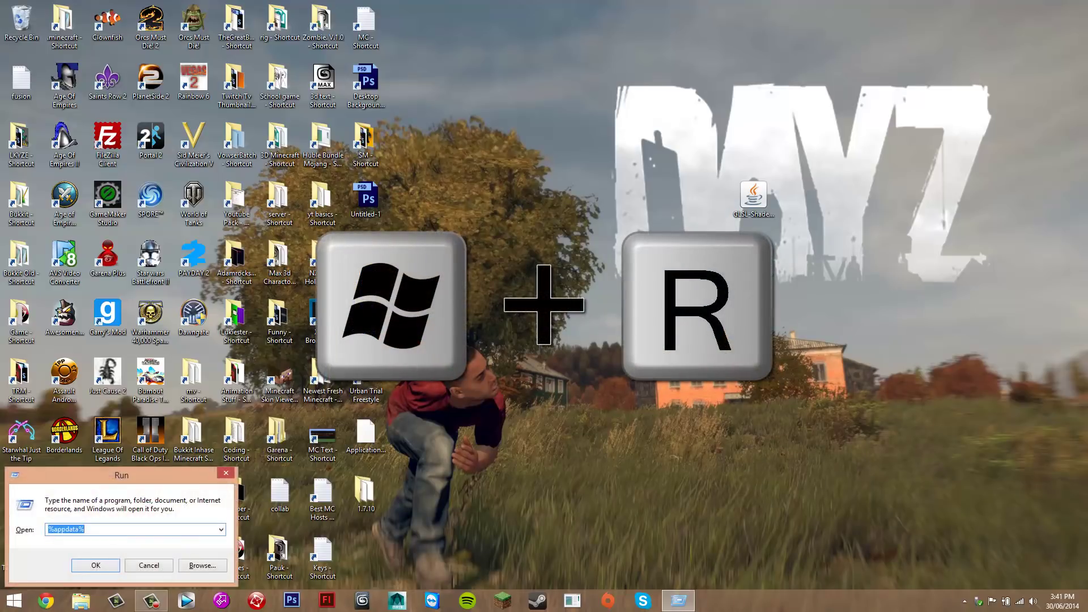
left_click_drag(121, 474, 561, 147)
left_click_drag(525, 204, 487, 201)
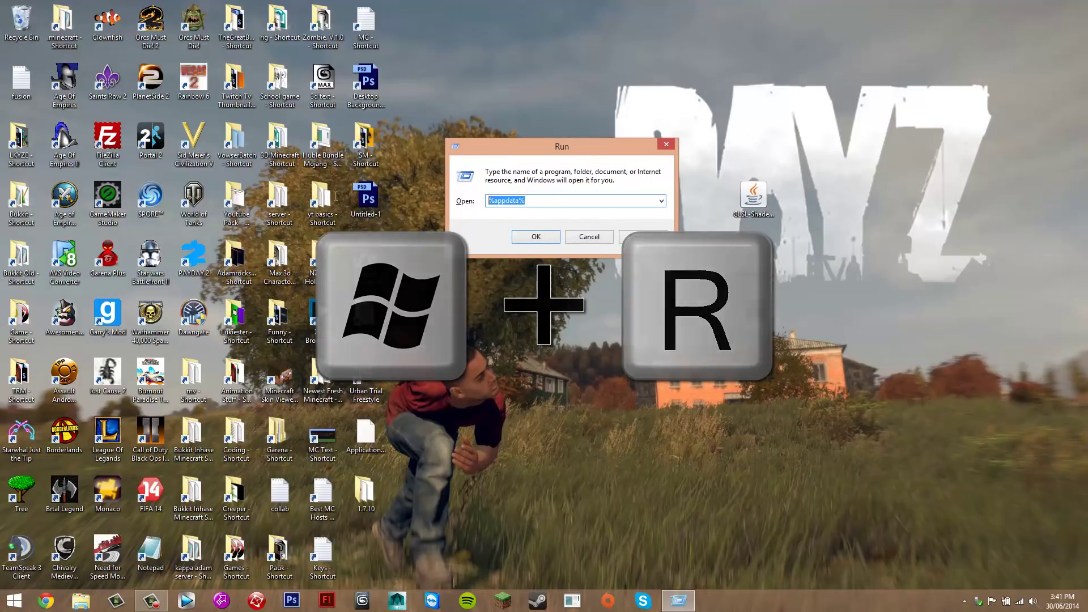
left_click_drag(571, 198, 509, 197)
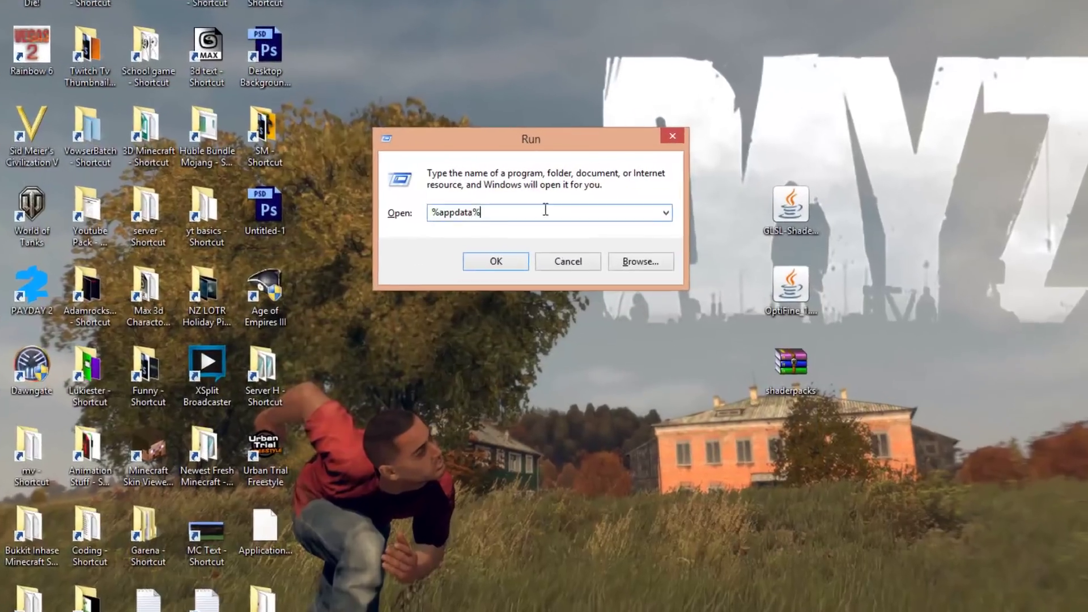
type("%appd")
type("ata")
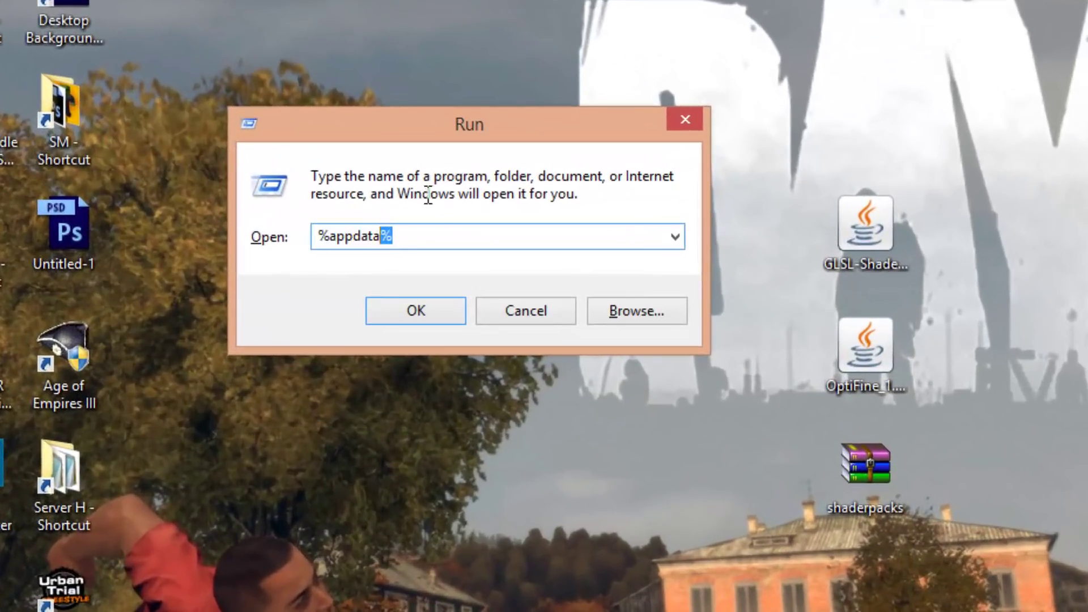
key("ctrl+a")
key("BackSpace")
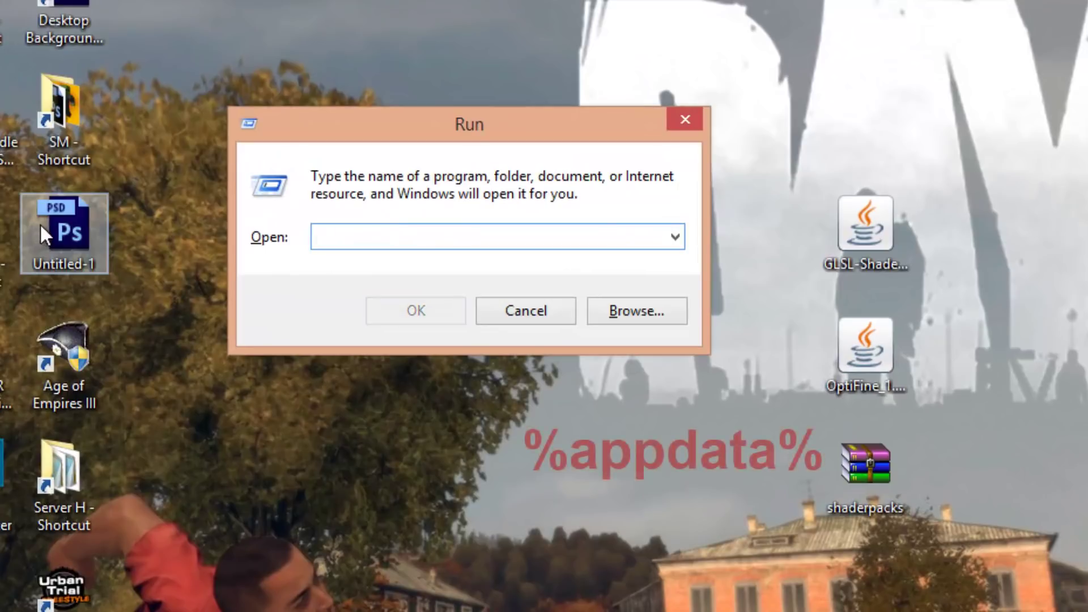
type("%appd")
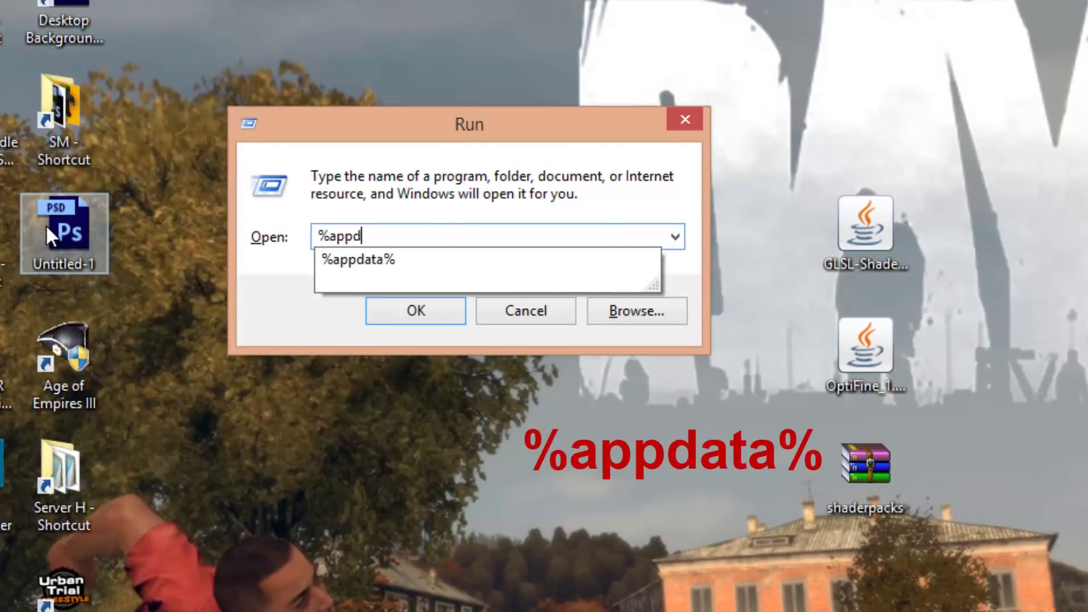
type("ata%")
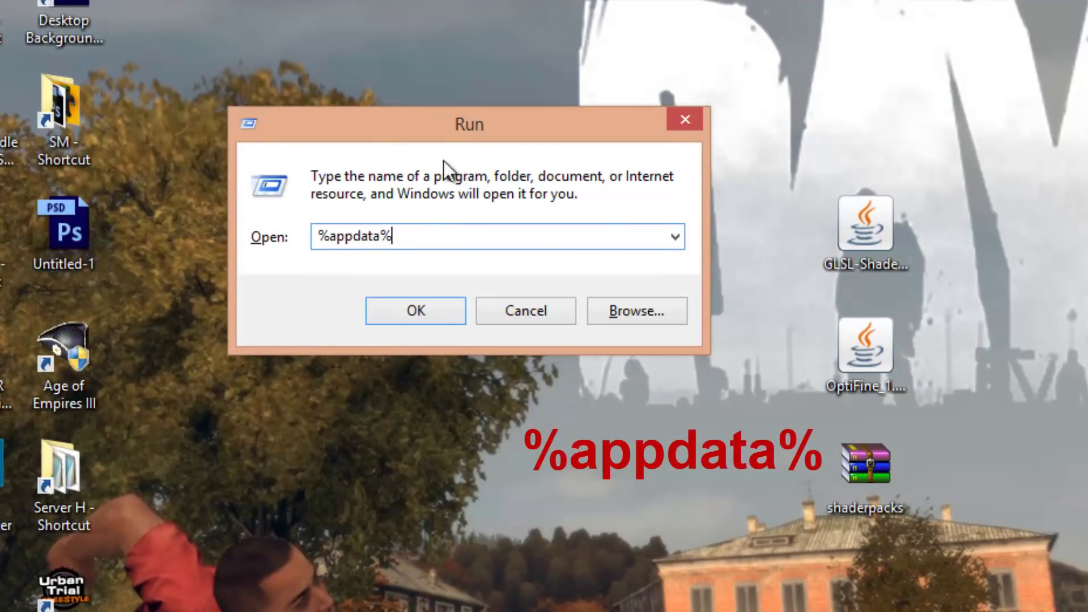
left_click(411, 311)
Place the Roaming folder window clear of the desktop mod files and open the .minecraft folder.
left_click_drag(634, 65, 27, 157)
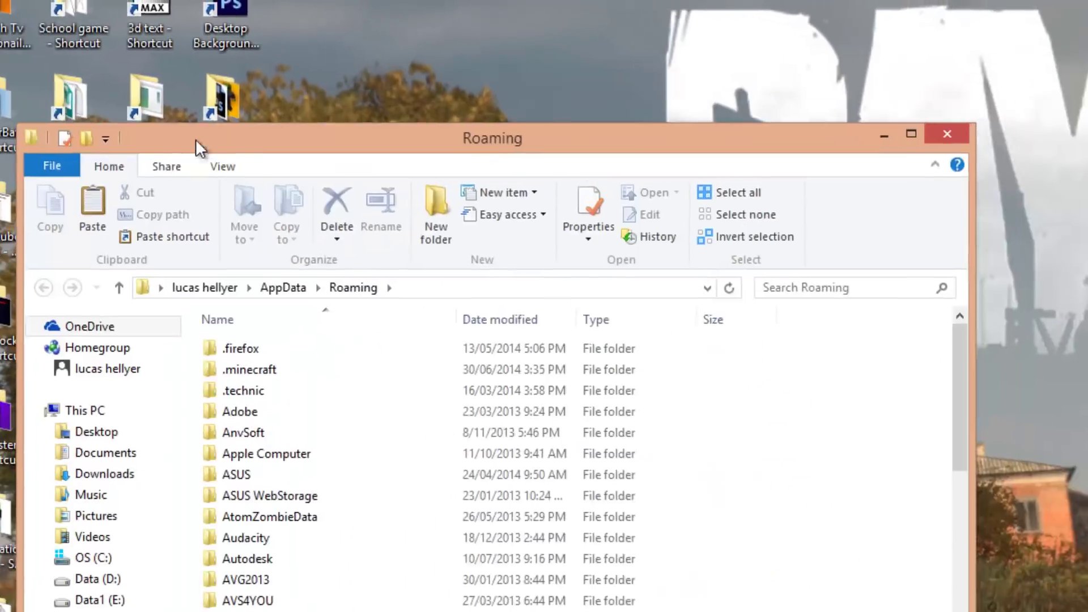
left_click_drag(195, 140, 75, 1)
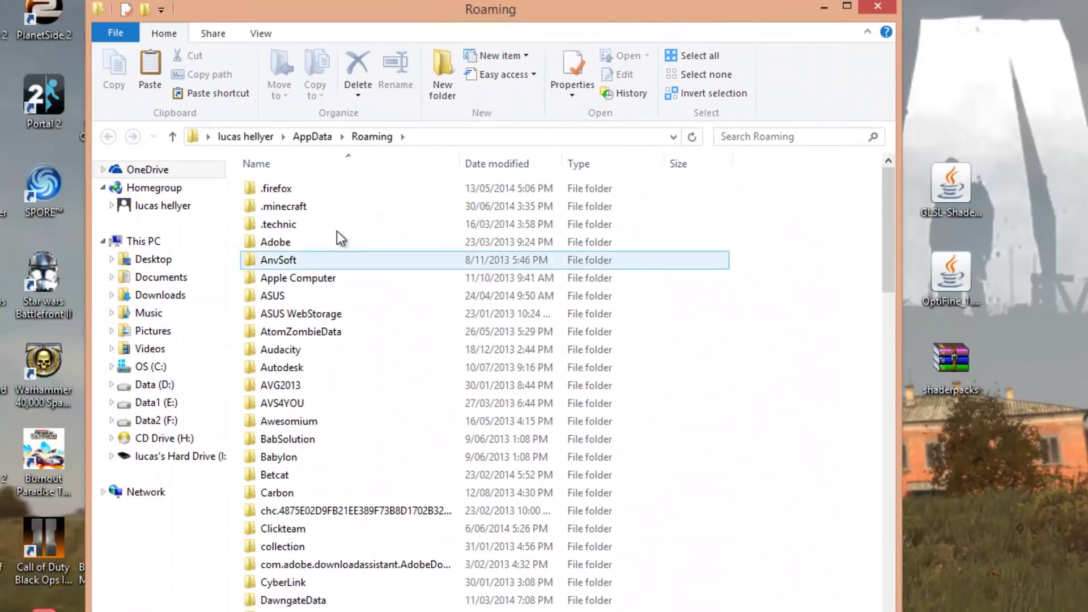
left_click(306, 209)
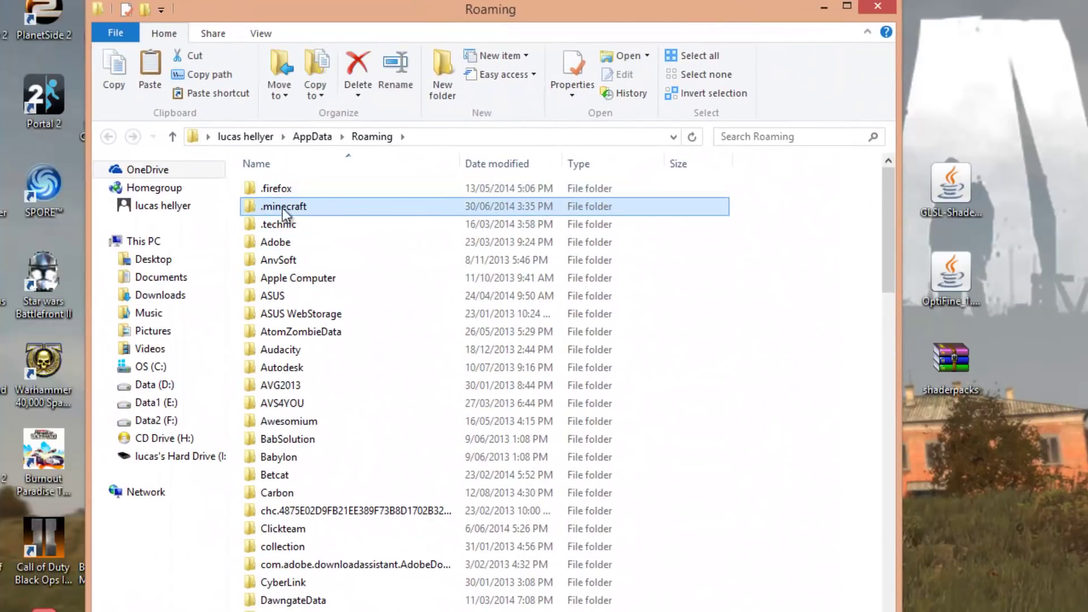
double_click(286, 208)
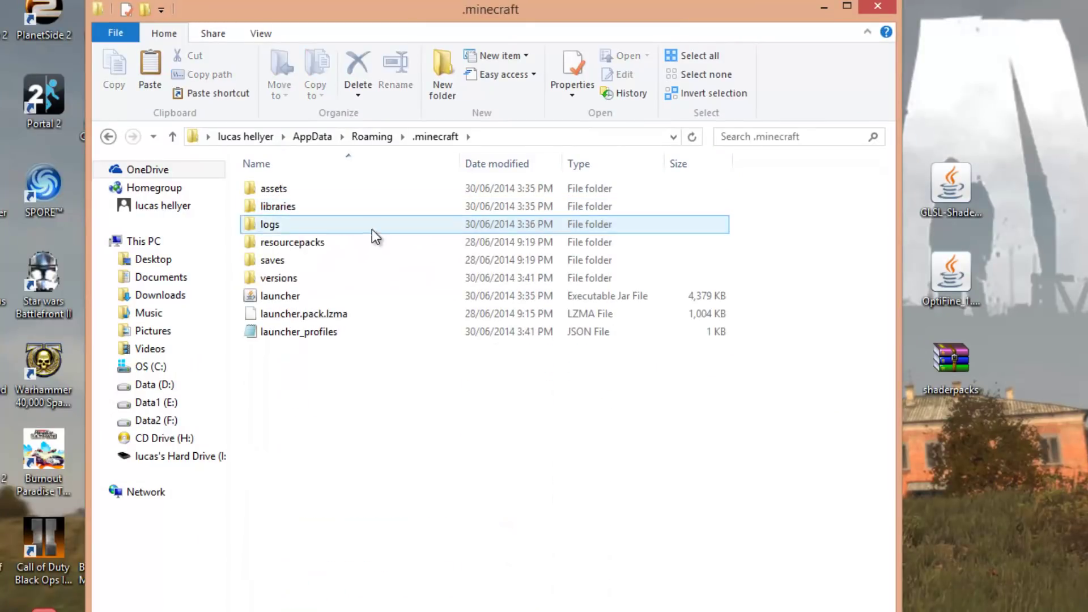
left_click(385, 260)
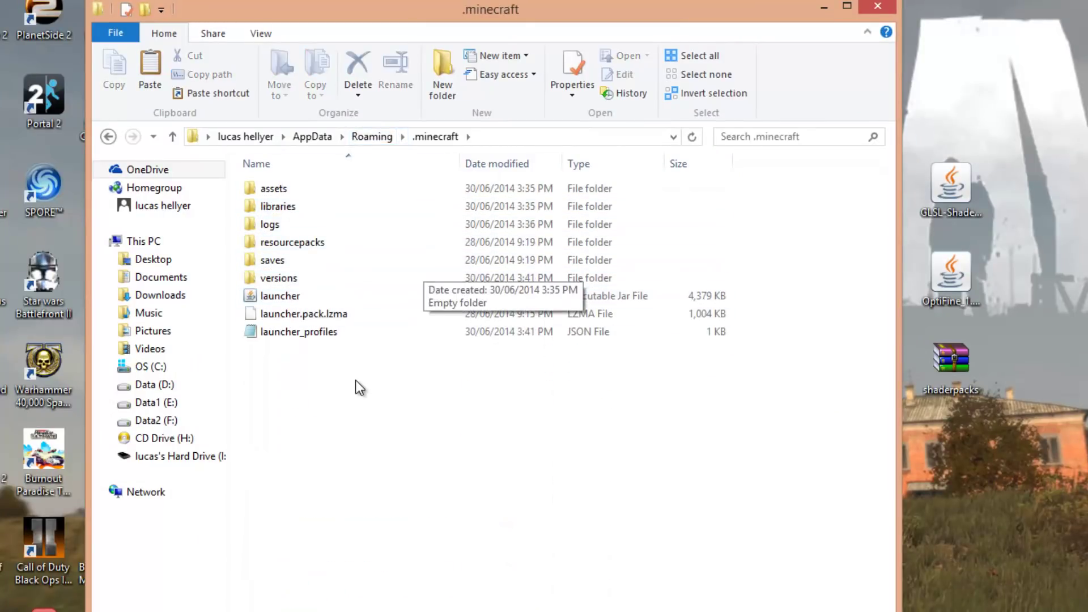
left_click_drag(661, 391, 396, 544)
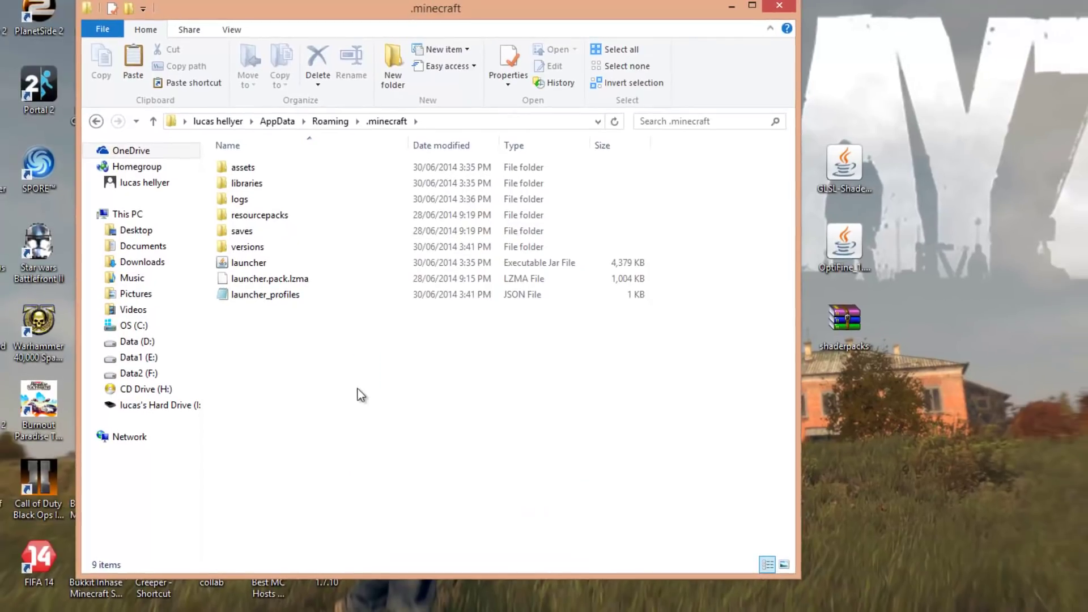
Create a new folder named mods inside .minecraft and open it.
right_click(369, 413)
mouse_move(427, 548)
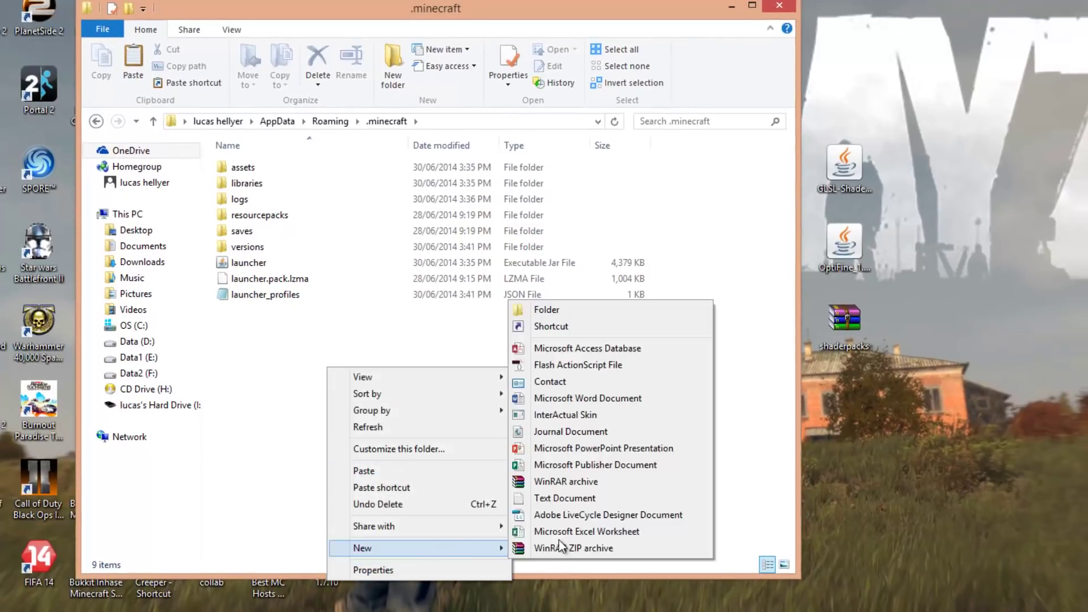
left_click(538, 309)
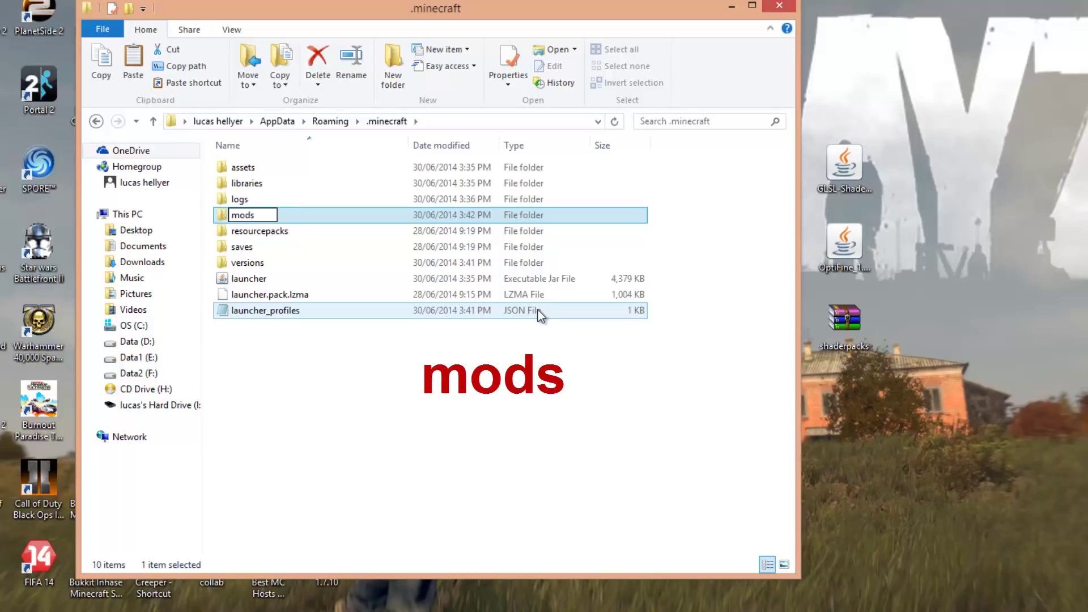
key("Return")
double_click(241, 215)
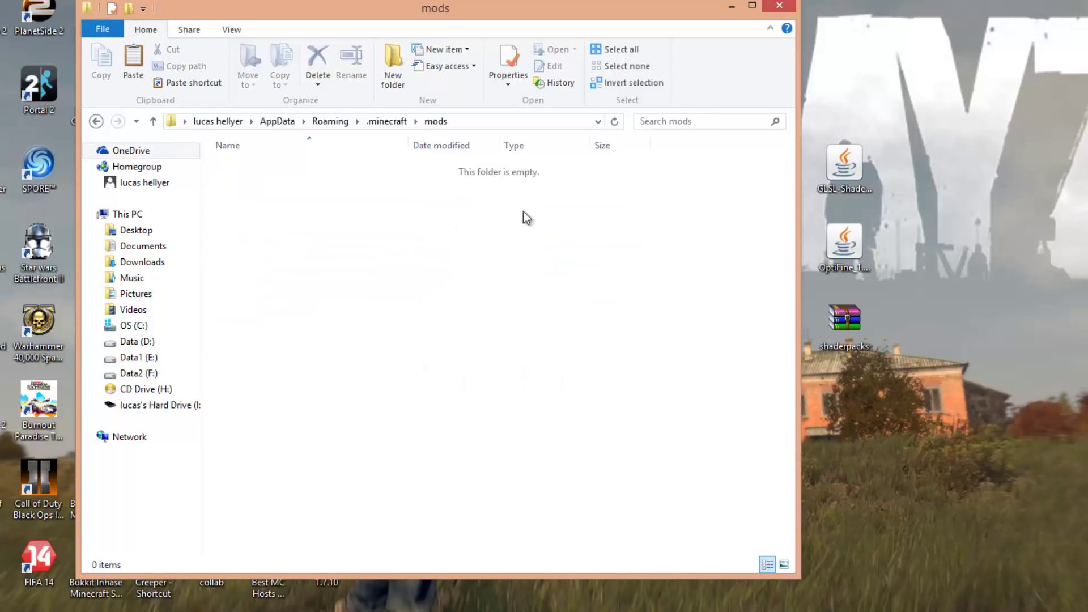
Move the GLSL-Shaders-Mod-1.7.10 and OptiFine_1.7.10_HD_U_A2 files together from the desktop into the mods folder.
left_click_drag(567, 211, 667, 317)
left_click(836, 233)
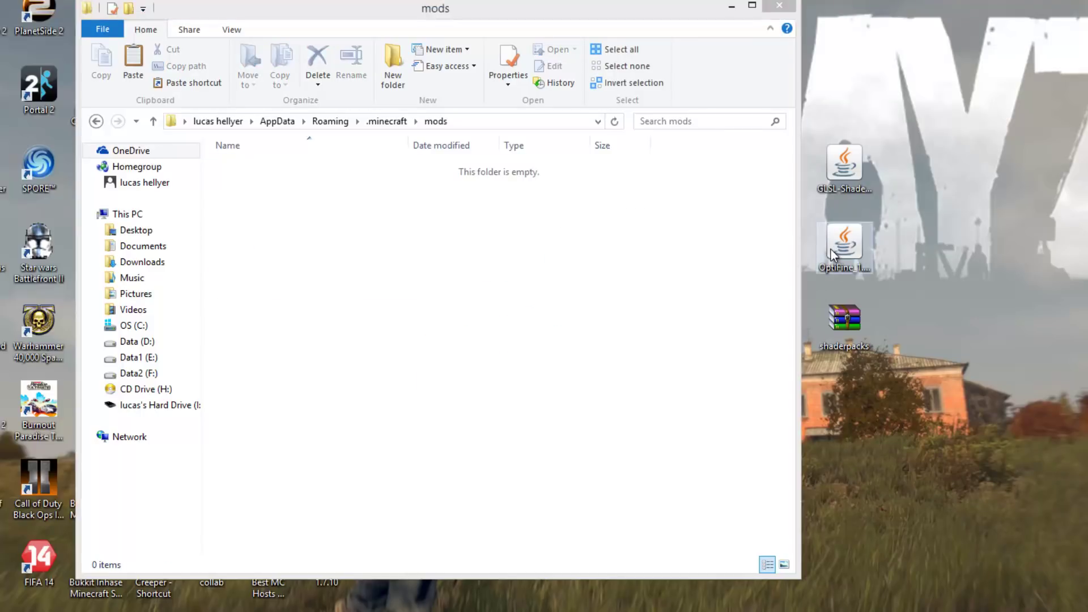
left_click(856, 153)
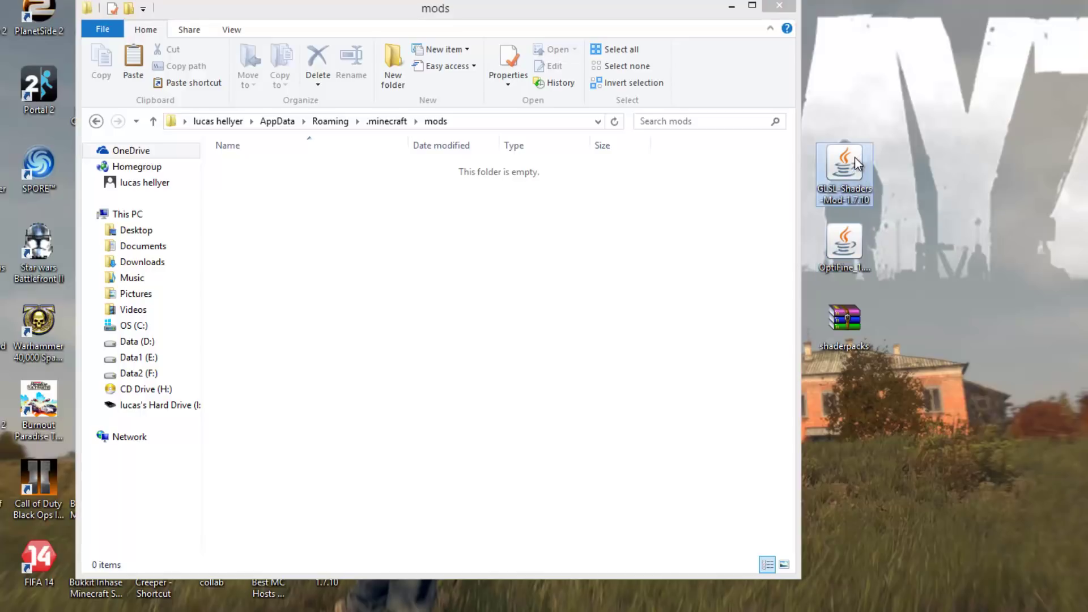
left_click_drag(837, 242, 762, 311)
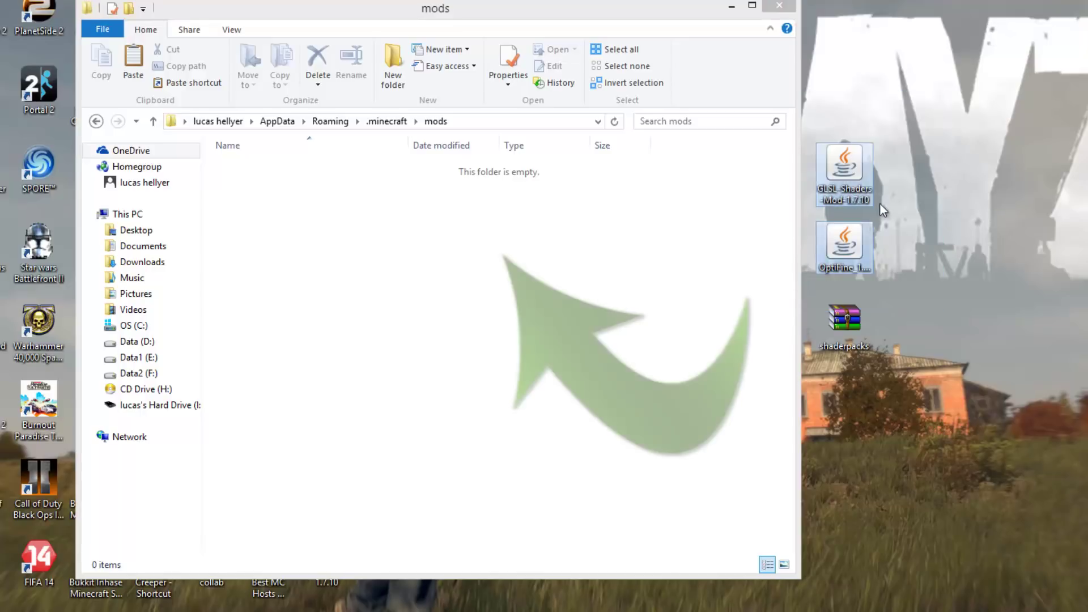
left_click_drag(843, 164, 419, 245)
left_click(529, 247)
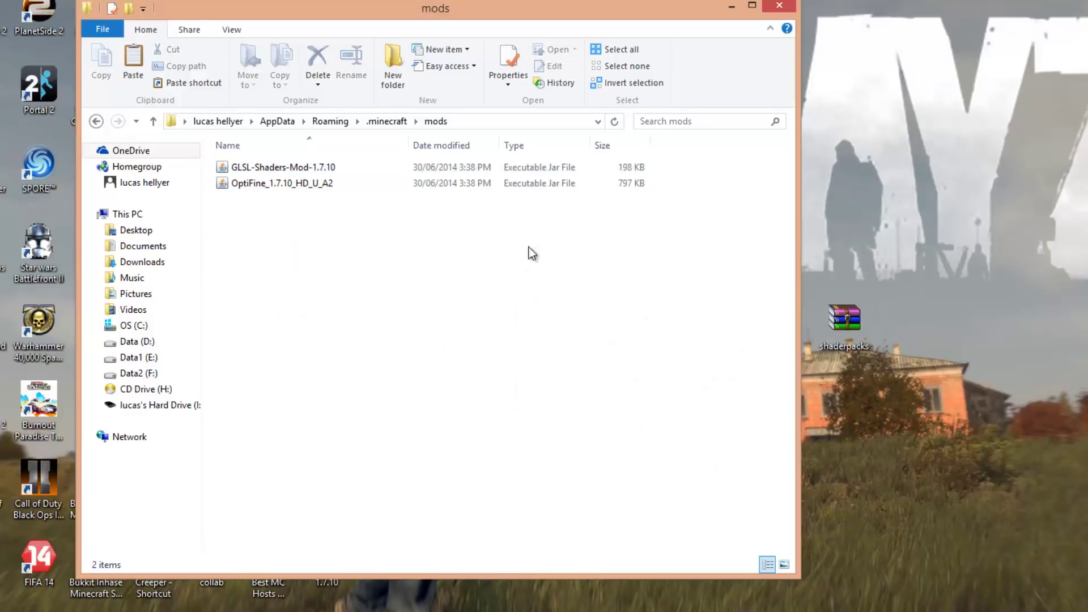
left_click_drag(683, 272, 546, 229)
Go back to the .minecraft folder and create a new folder in it.
left_click(385, 121)
double_click(244, 214)
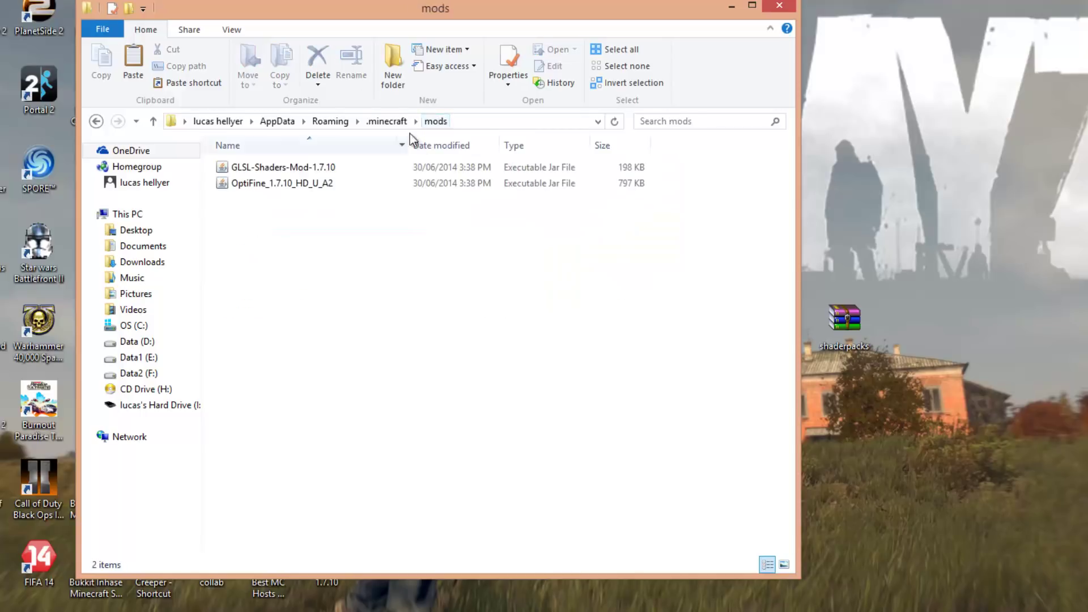
left_click(399, 123)
left_click(306, 385)
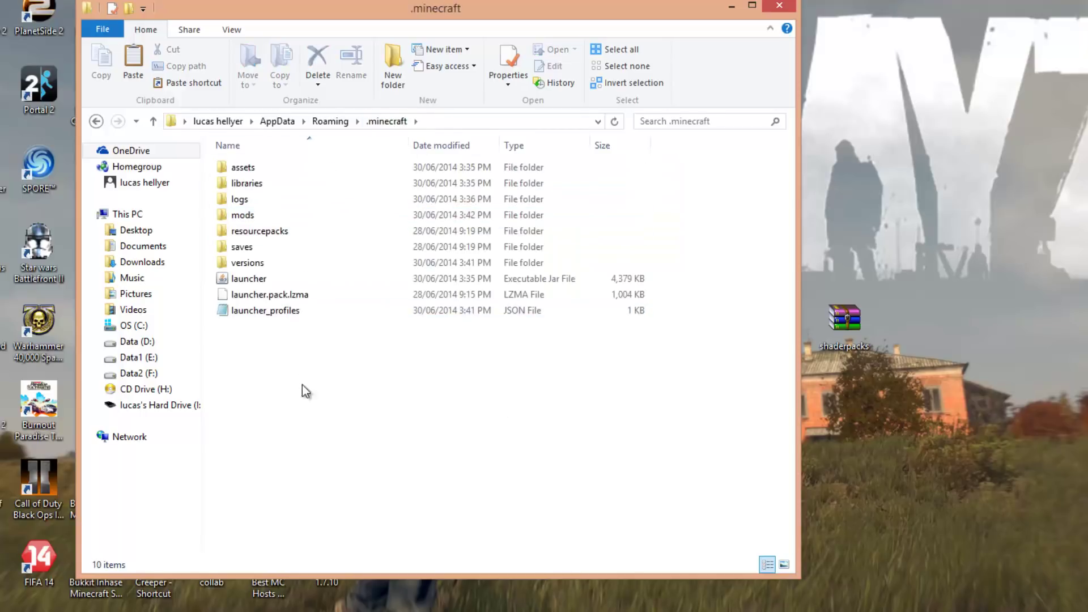
right_click(340, 356)
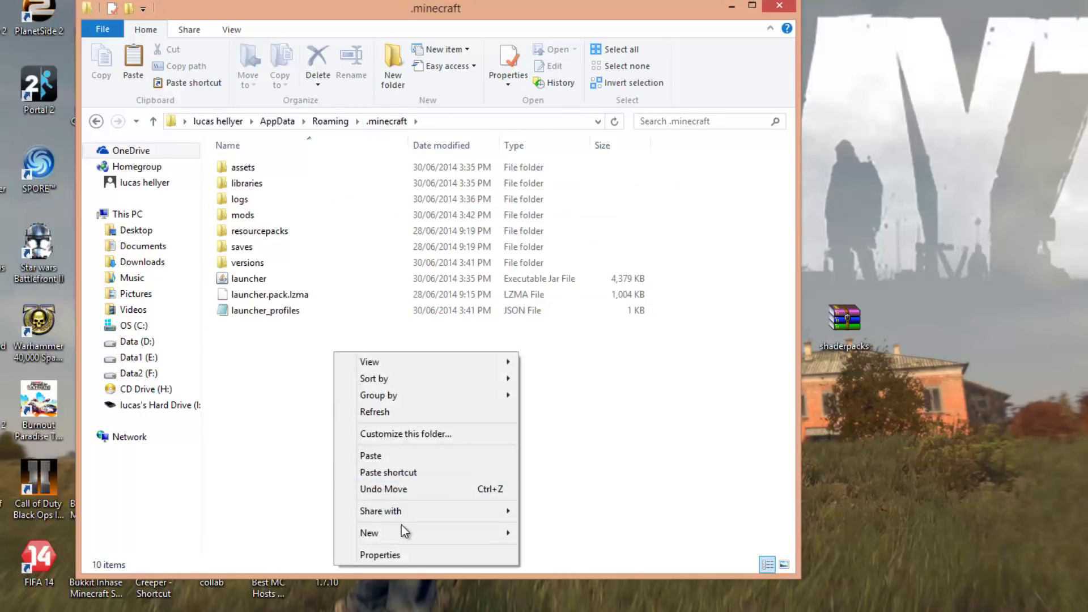
mouse_move(404, 530)
left_click(558, 296)
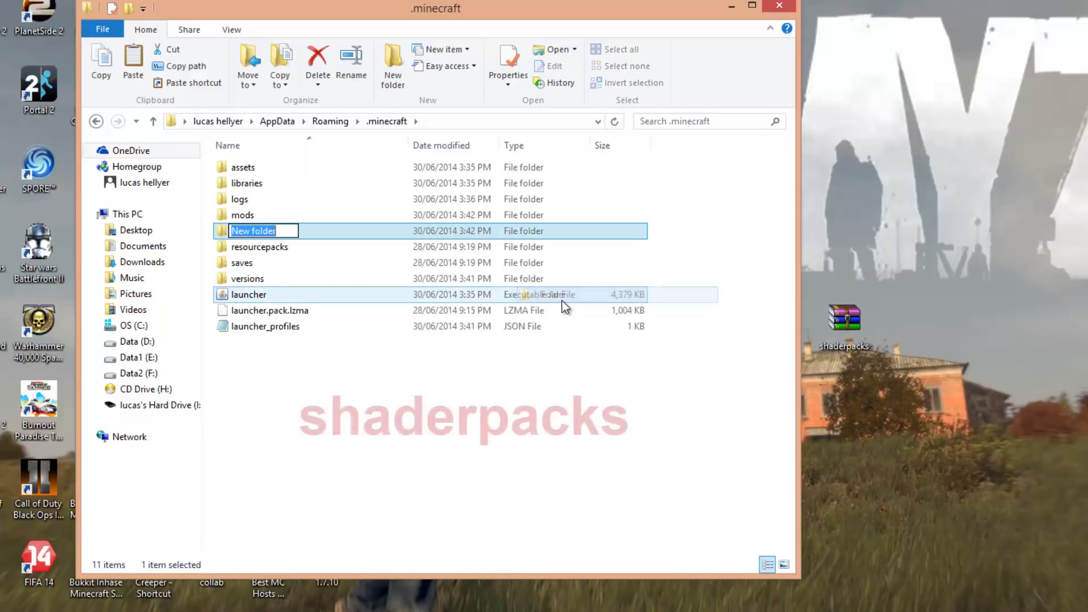